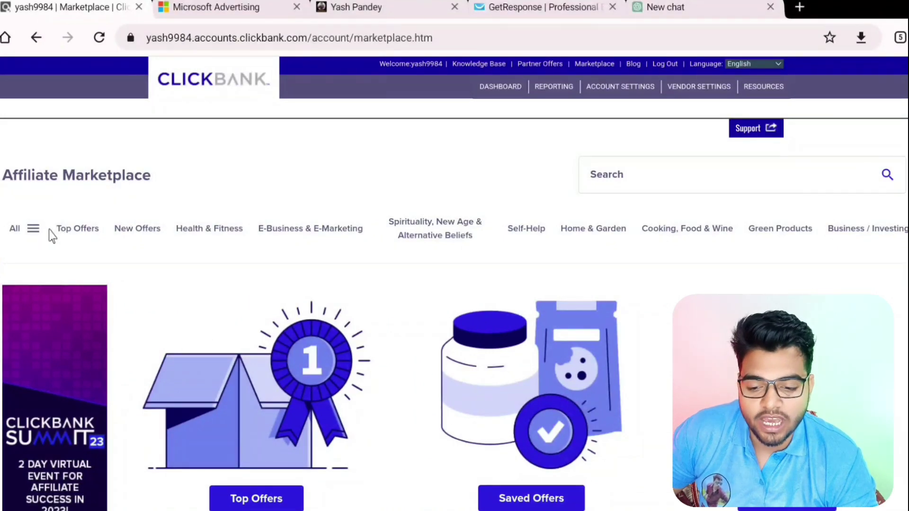
Open the Top Offers list in the ClickBank marketplace, and check its sort options and the Alpilean offer's initial commission per conversion.
{"action": "left_click", "coordinate": [71, 229]}
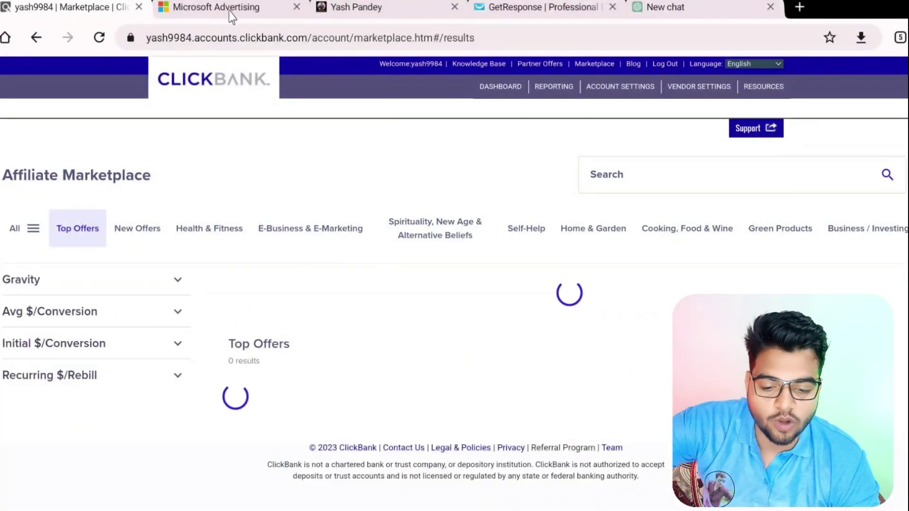
{"action": "scroll", "coordinate": [422, 113], "scroll_direction": "down", "scroll_amount": 3}
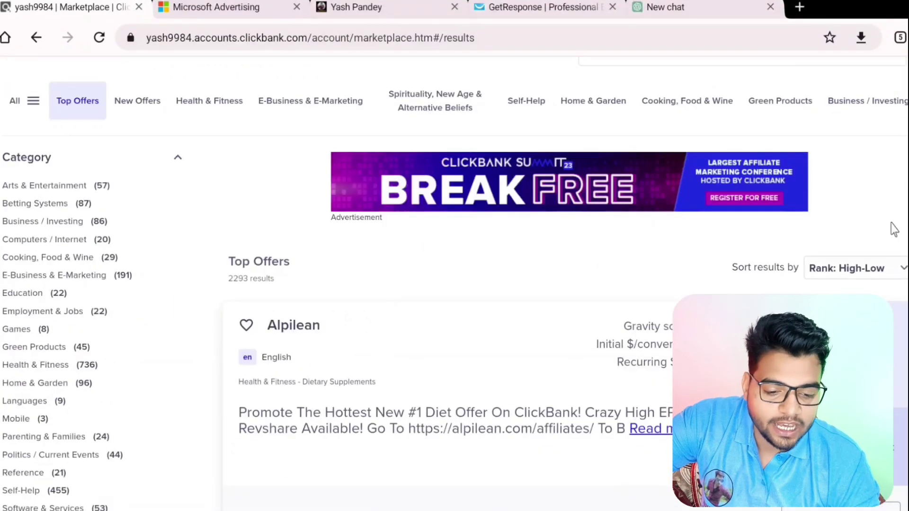
{"action": "left_click", "coordinate": [895, 269]}
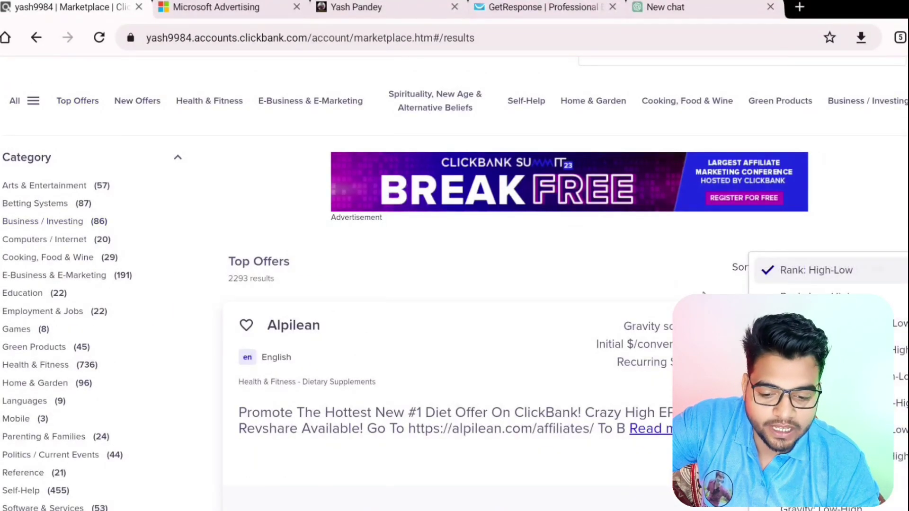
{"action": "left_click", "coordinate": [657, 262]}
{"action": "scroll", "coordinate": [632, 265], "scroll_direction": "down", "scroll_amount": 2}
{"action": "mouse_move", "coordinate": [630, 260]}
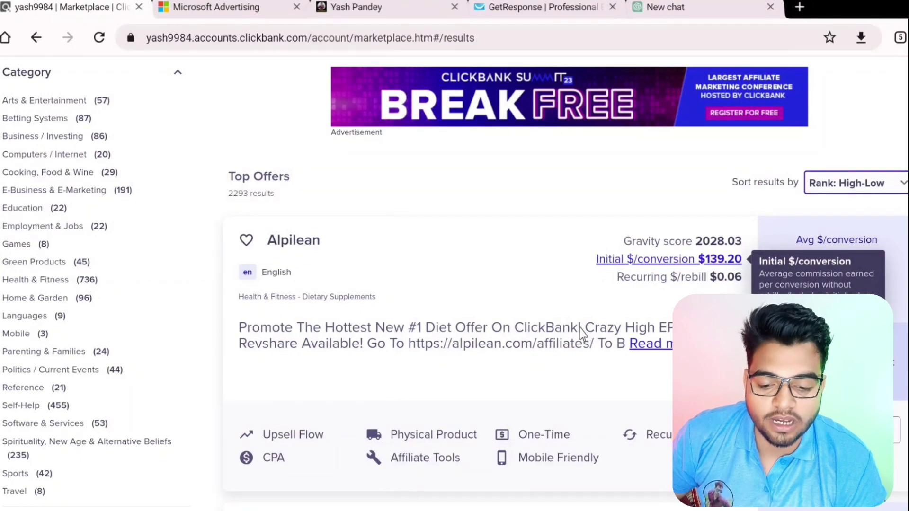
Browse the Top Offers results through to the Live Chat Jobs offer on the second results page.
{"action": "scroll", "coordinate": [587, 334], "scroll_direction": "down", "scroll_amount": 5}
{"action": "scroll", "coordinate": [602, 313], "scroll_direction": "down", "scroll_amount": 2}
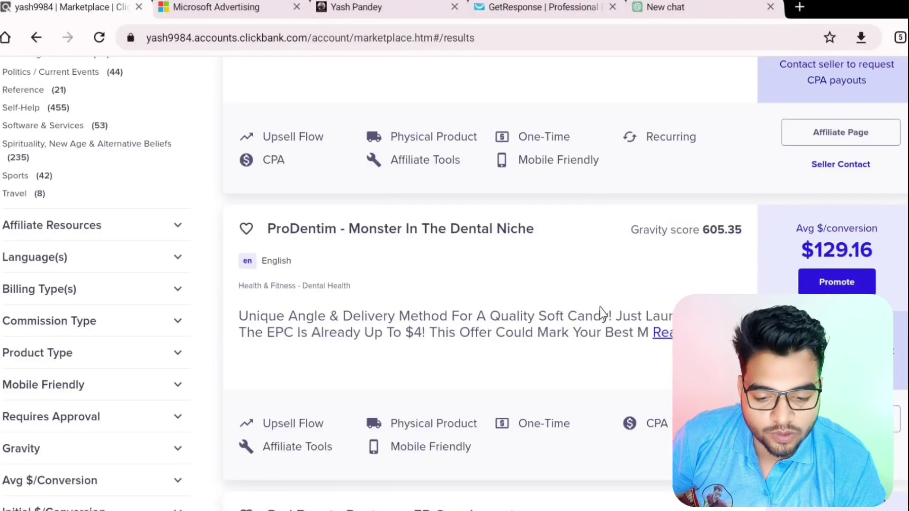
{"action": "scroll", "coordinate": [599, 310], "scroll_direction": "down", "scroll_amount": 3}
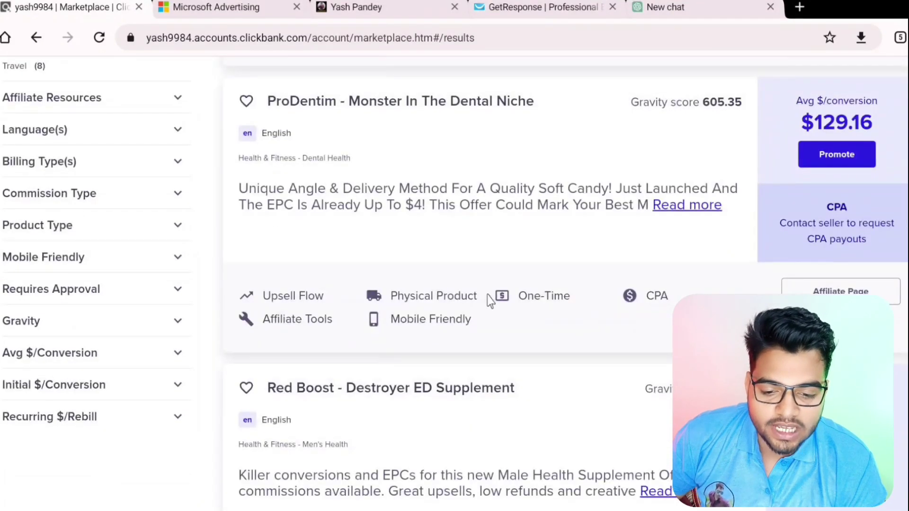
{"action": "scroll", "coordinate": [402, 300], "scroll_direction": "down", "scroll_amount": 5}
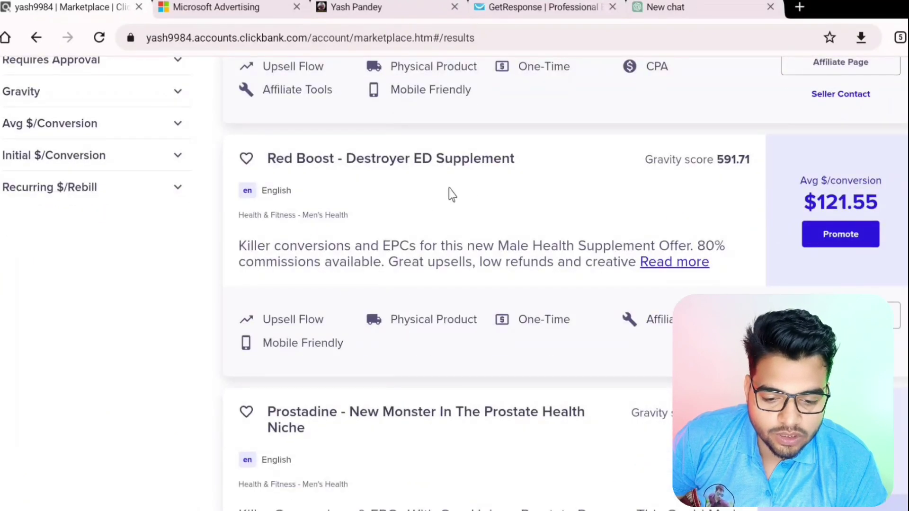
{"action": "scroll", "coordinate": [634, 268], "scroll_direction": "down", "scroll_amount": 10}
{"action": "scroll", "coordinate": [663, 282], "scroll_direction": "down", "scroll_amount": 1}
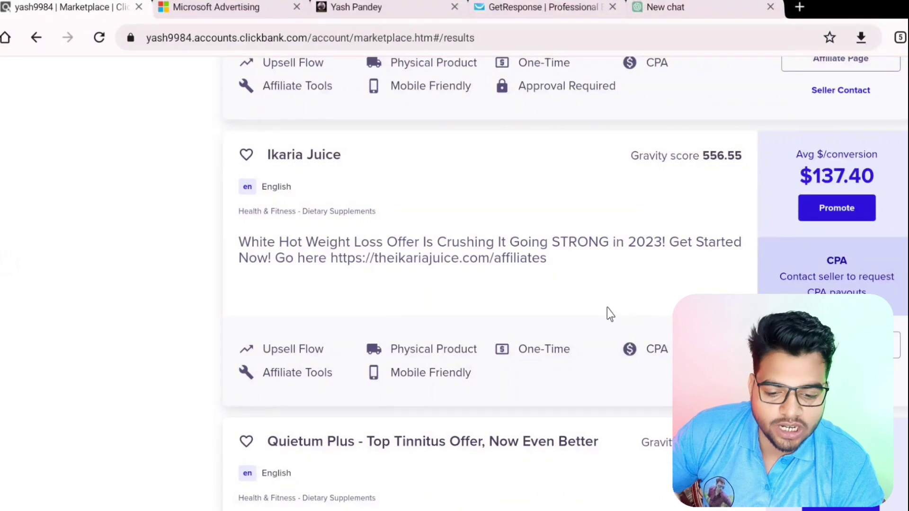
{"action": "scroll", "coordinate": [609, 306], "scroll_direction": "down", "scroll_amount": 5}
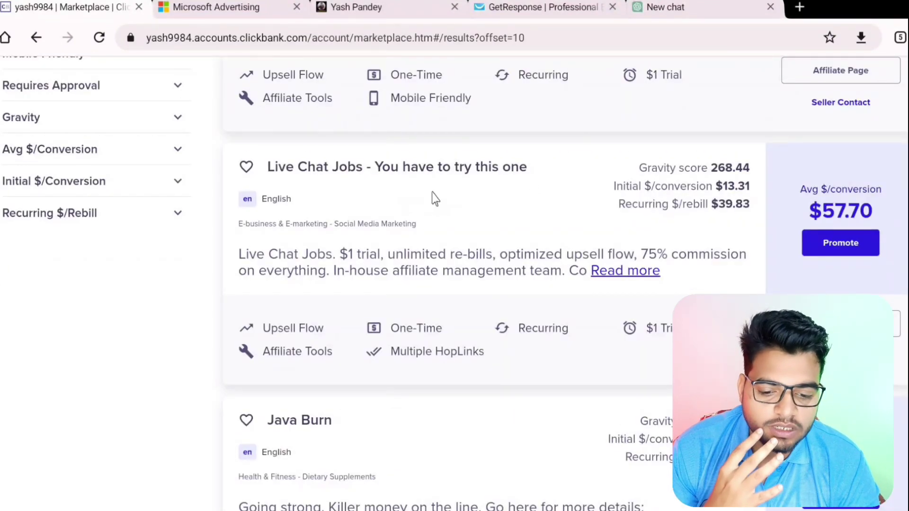
Check the HopLink form for Live Chat Jobs, and view the affiliate page of the offer above it in a new tab.
{"action": "left_click", "coordinate": [810, 239]}
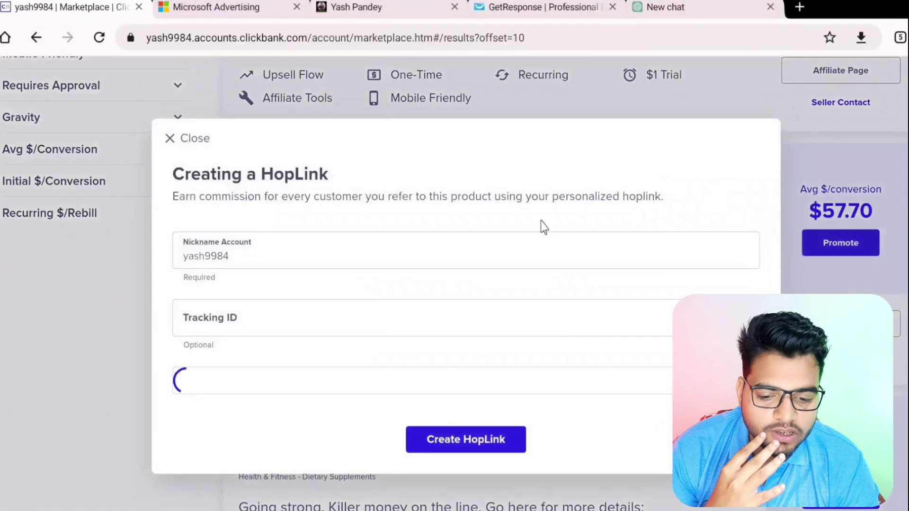
{"action": "left_click", "coordinate": [171, 139]}
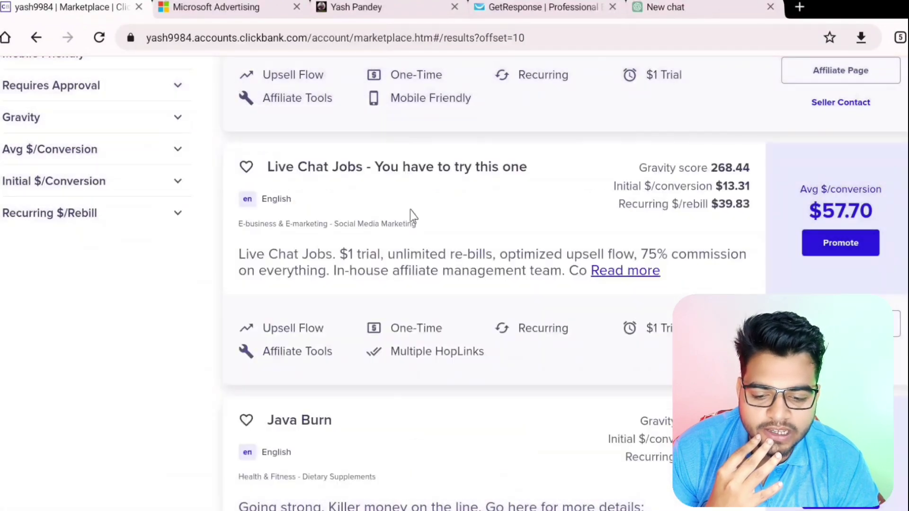
{"action": "right_click", "coordinate": [841, 70]}
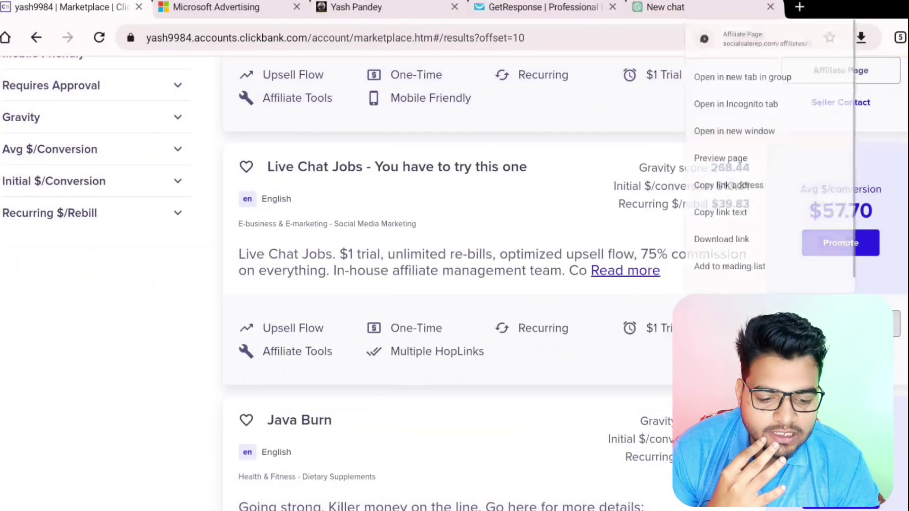
{"action": "left_click", "coordinate": [727, 42]}
{"action": "left_click", "coordinate": [220, 11]}
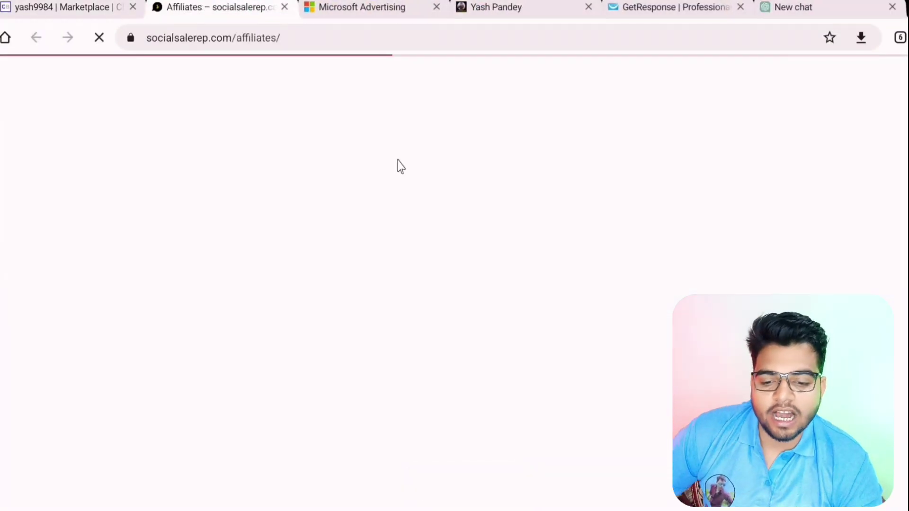
{"action": "scroll", "coordinate": [444, 199], "scroll_direction": "down", "scroll_amount": 2}
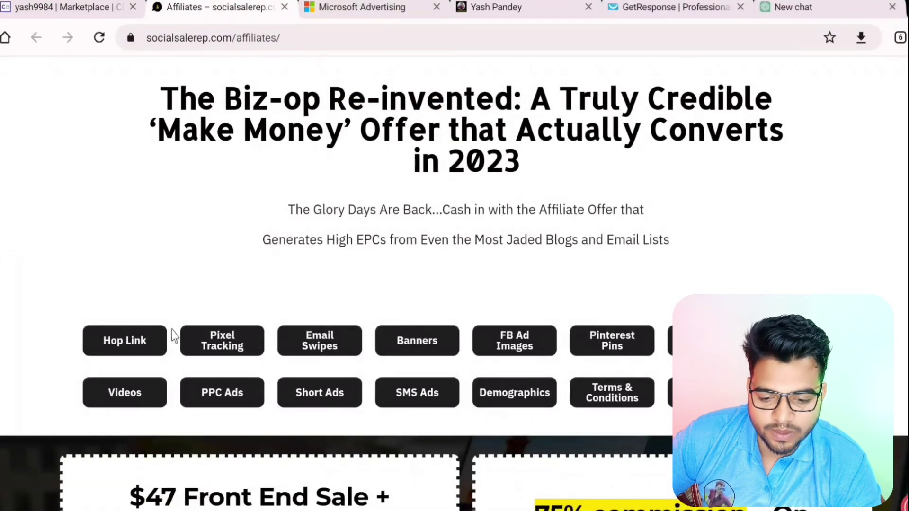
{"action": "scroll", "coordinate": [322, 393], "scroll_direction": "up", "scroll_amount": 2}
View the GetResponse home page and return to the ClickBank marketplace results.
{"action": "left_click", "coordinate": [51, 8]}
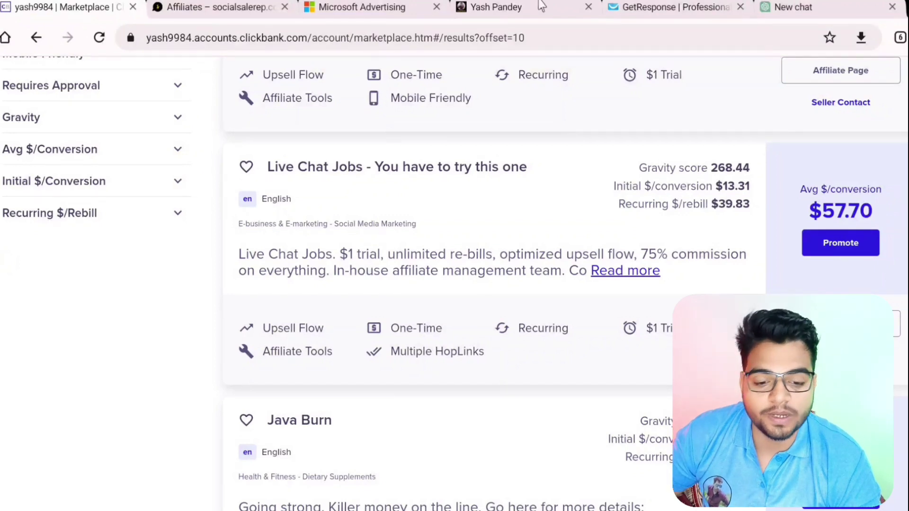
{"action": "left_click", "coordinate": [637, 10]}
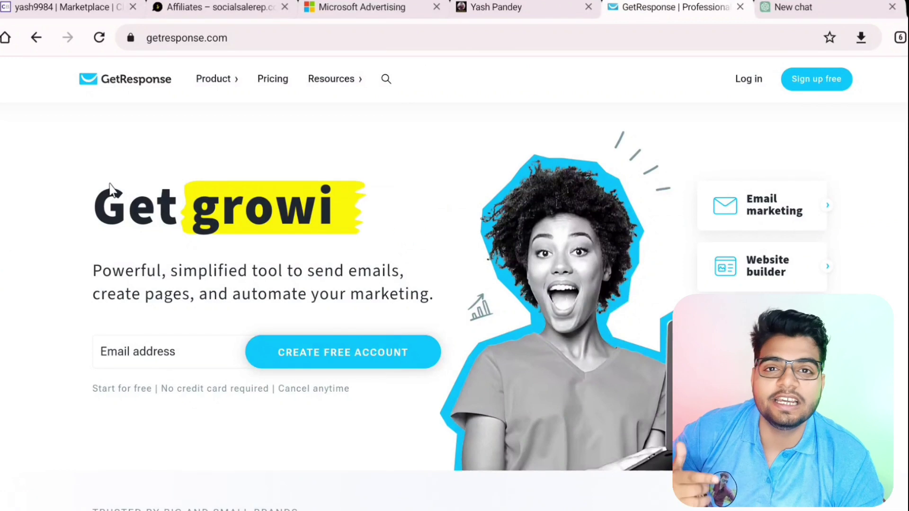
{"action": "left_click", "coordinate": [65, 9]}
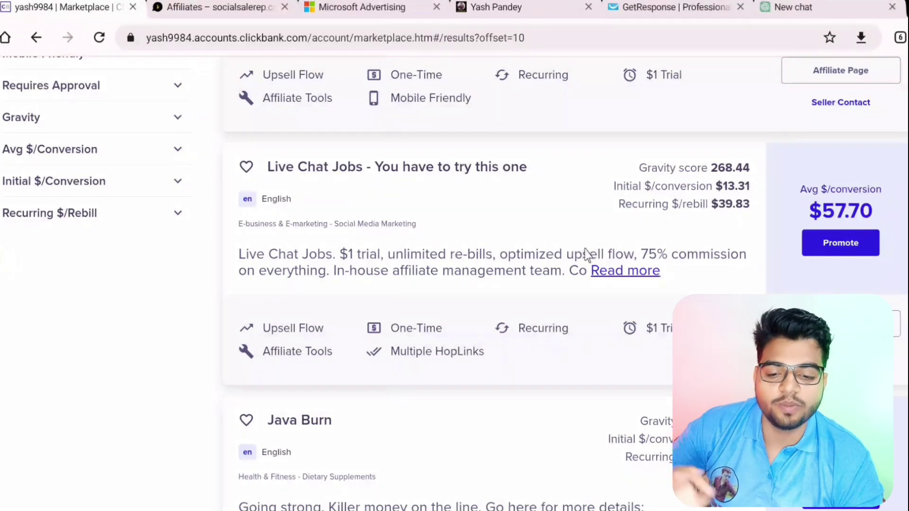
Switch to Microsoft Advertising, search the web for "bing ads" and open the Microsoft Ads result.
{"action": "left_click", "coordinate": [356, 12]}
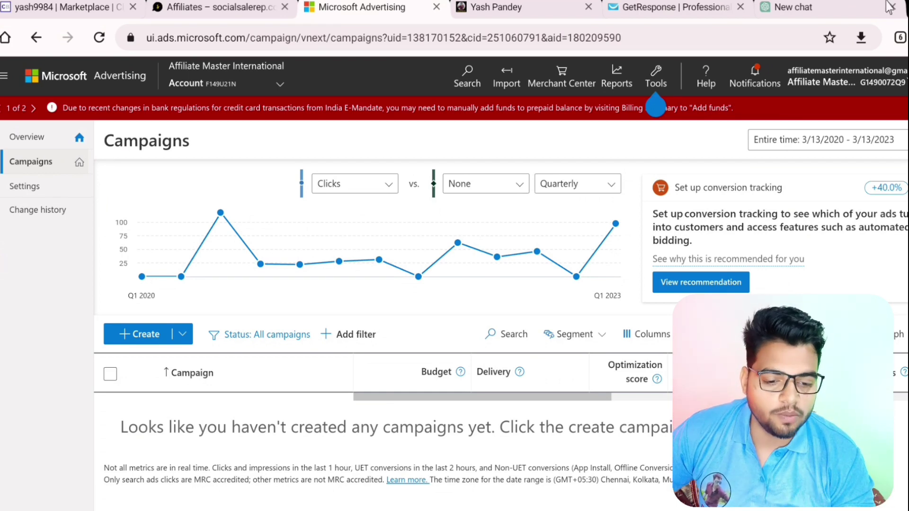
{"action": "left_click", "coordinate": [273, 30]}
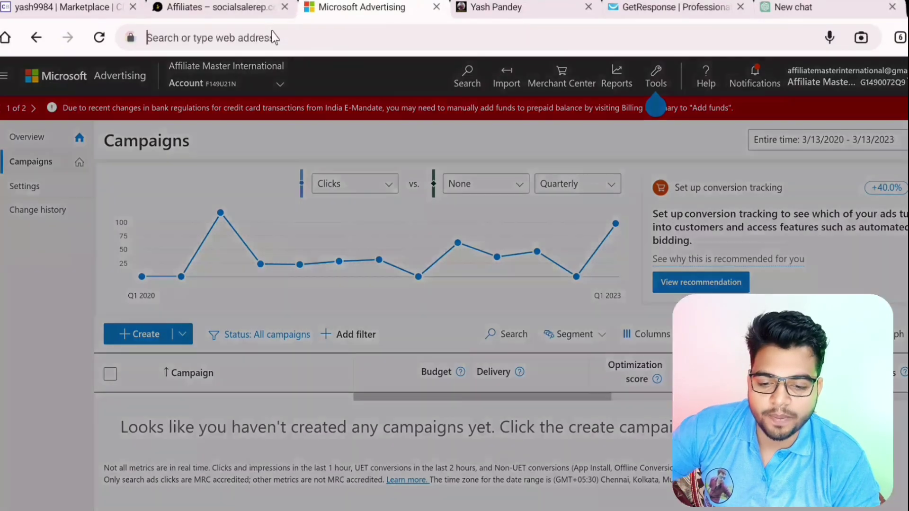
{"action": "type", "text": "bing ads"}
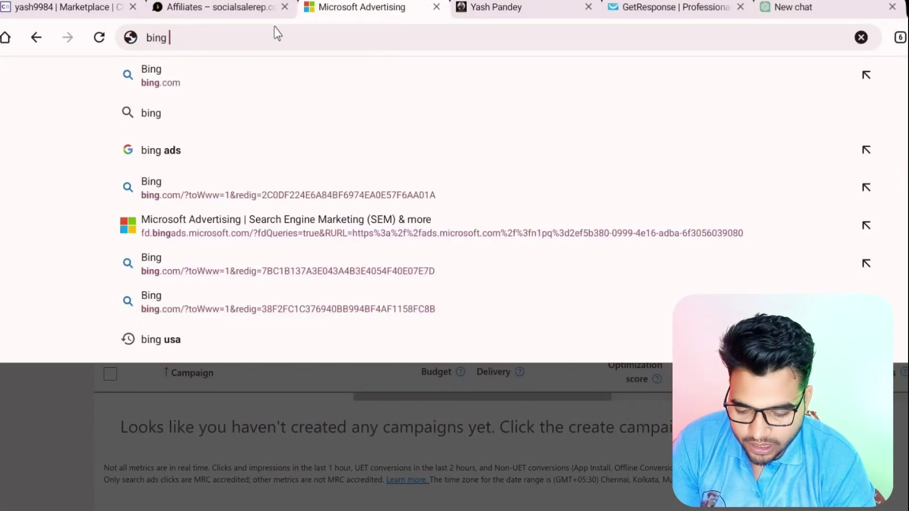
{"action": "key", "text": "Return"}
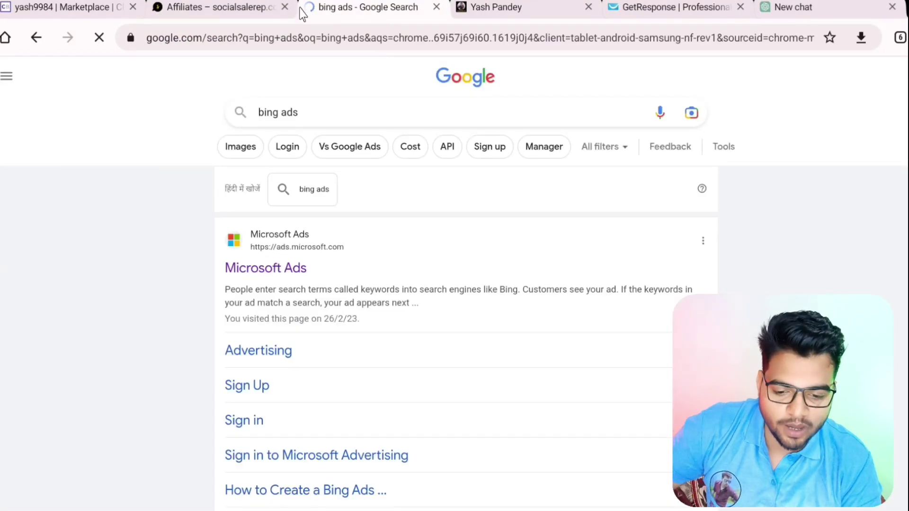
{"action": "left_click", "coordinate": [268, 270]}
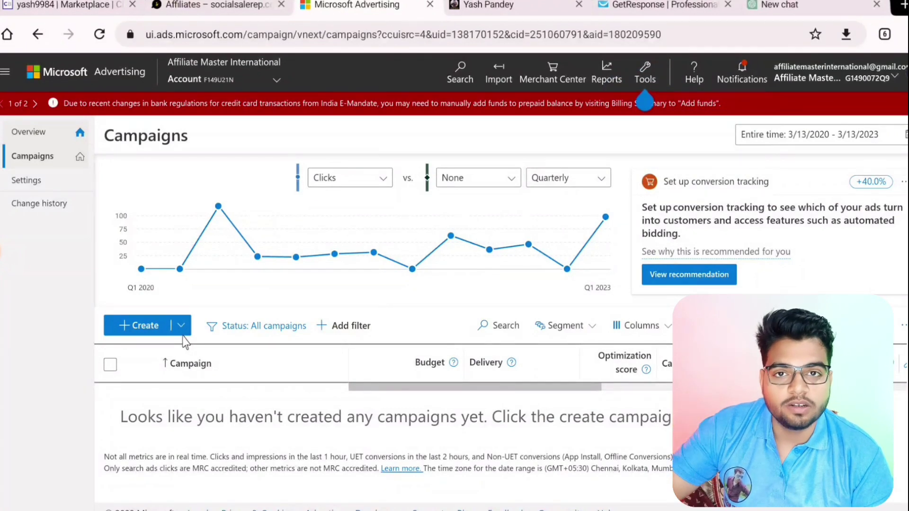
Create a new Microsoft Advertising campaign with the goal "Visits to my website", after rechecking the Live Chat Jobs offer in ClickBank.
{"action": "left_click", "coordinate": [56, 5]}
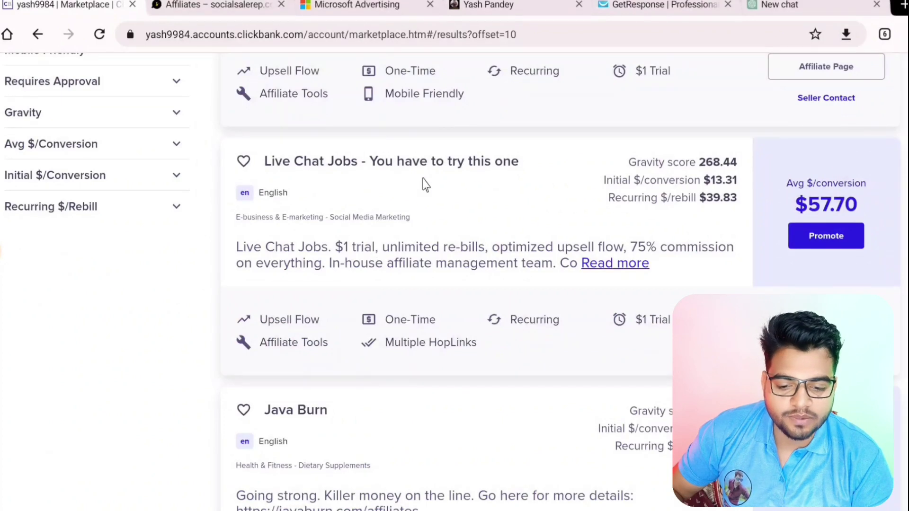
{"action": "left_click", "coordinate": [359, 9]}
{"action": "left_click", "coordinate": [130, 325]}
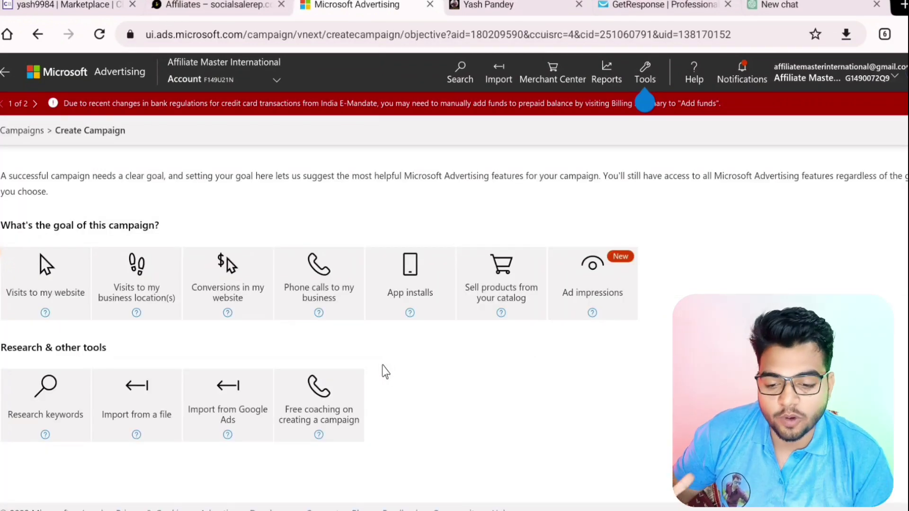
{"action": "left_click", "coordinate": [65, 307]}
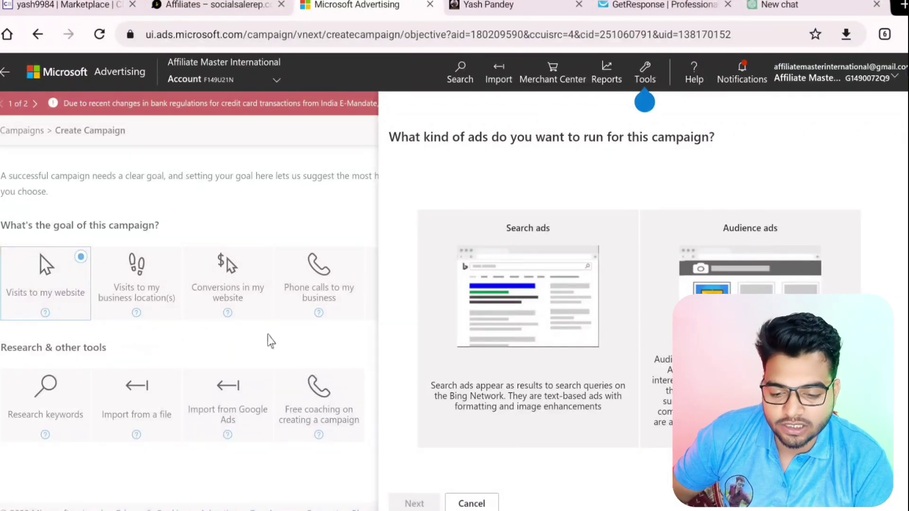
{"action": "left_click", "coordinate": [483, 508]}
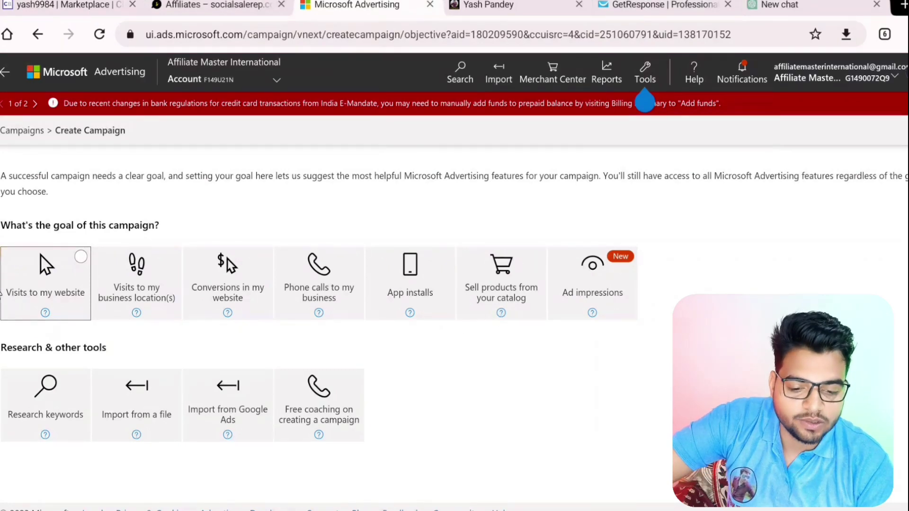
{"action": "left_click", "coordinate": [40, 289]}
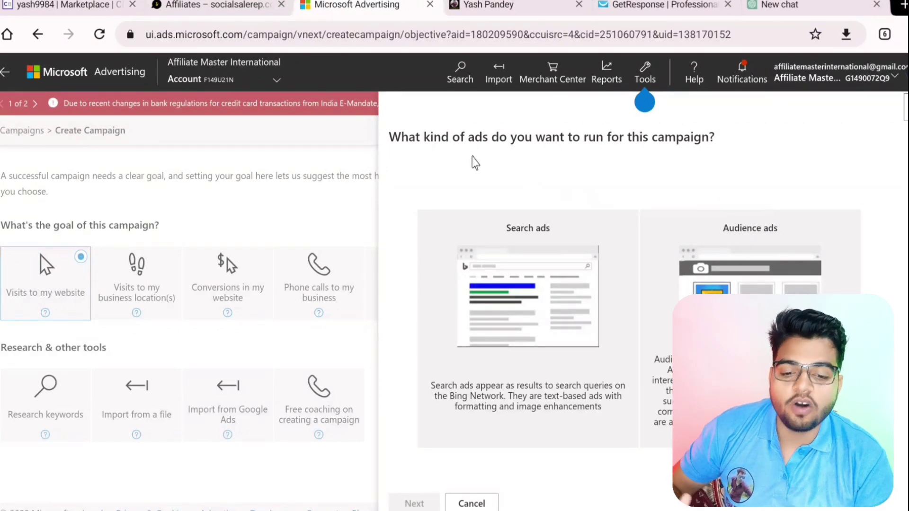
Switch to the Affiliate Master 4.0 course site and open the Bing Ads Affiliate Marketing Course from its course store.
{"action": "left_click", "coordinate": [495, 6]}
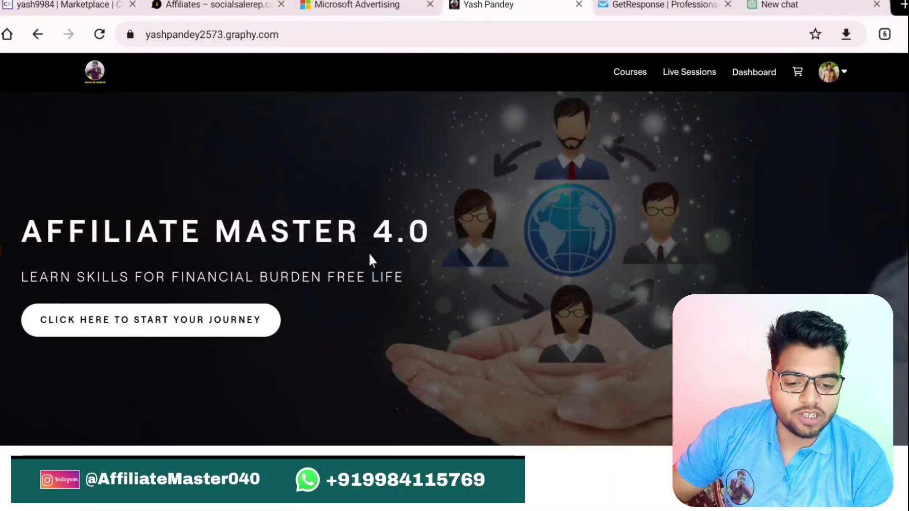
{"action": "left_click", "coordinate": [629, 72]}
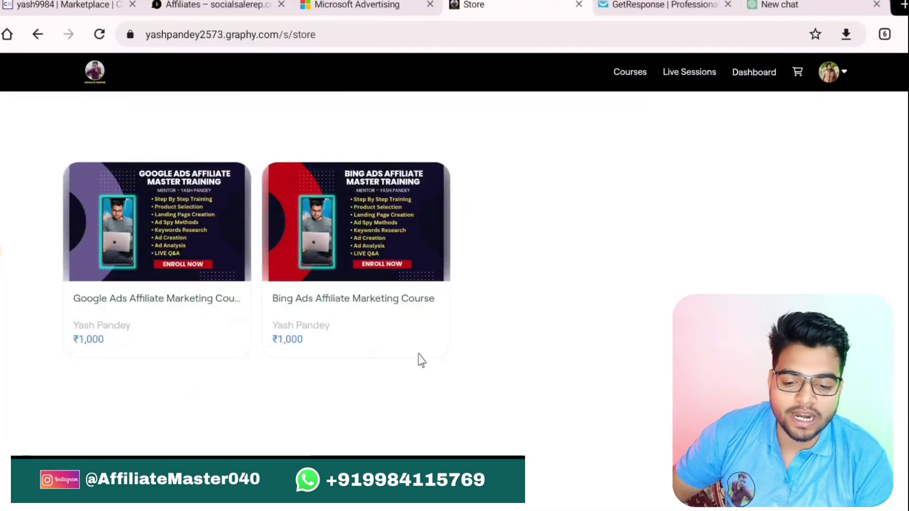
{"action": "left_click", "coordinate": [418, 226]}
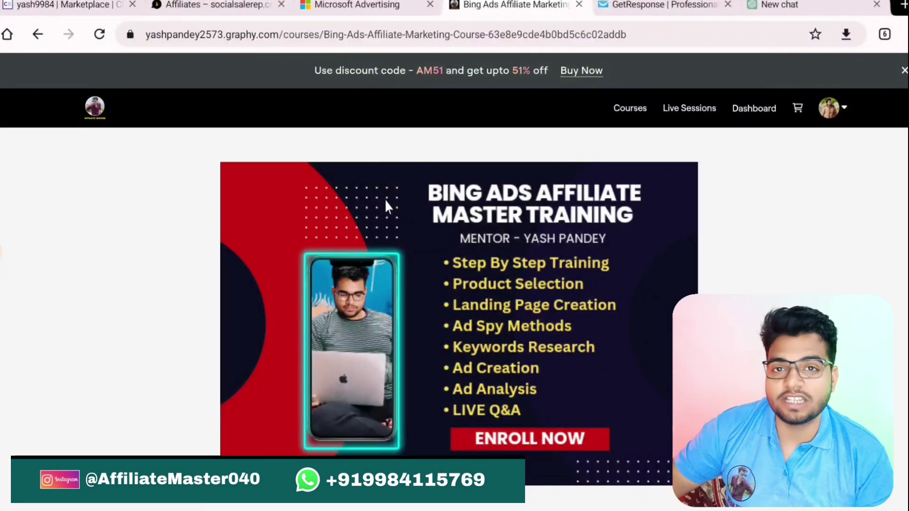
Review the Bing Ads course page and its syllabus, and proceed to the course checkout.
{"action": "scroll", "coordinate": [384, 200], "scroll_direction": "down", "scroll_amount": 6}
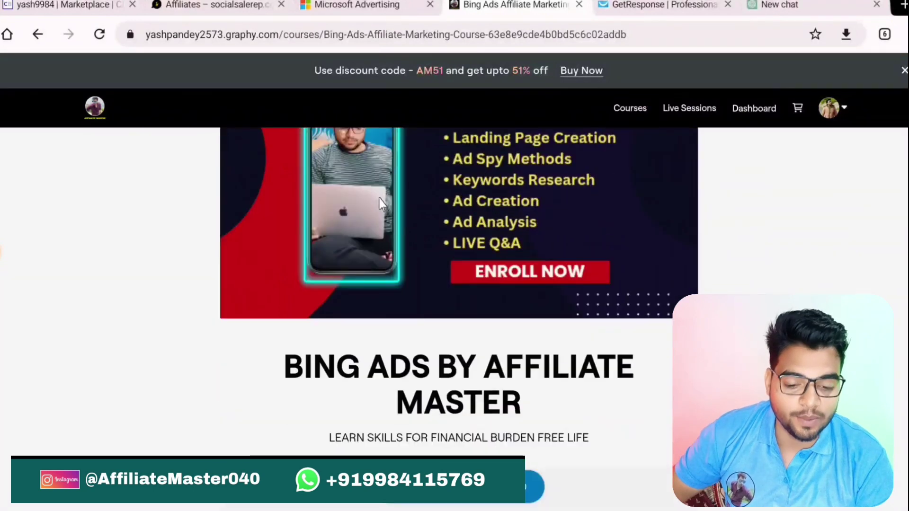
{"action": "scroll", "coordinate": [376, 241], "scroll_direction": "down", "scroll_amount": 12}
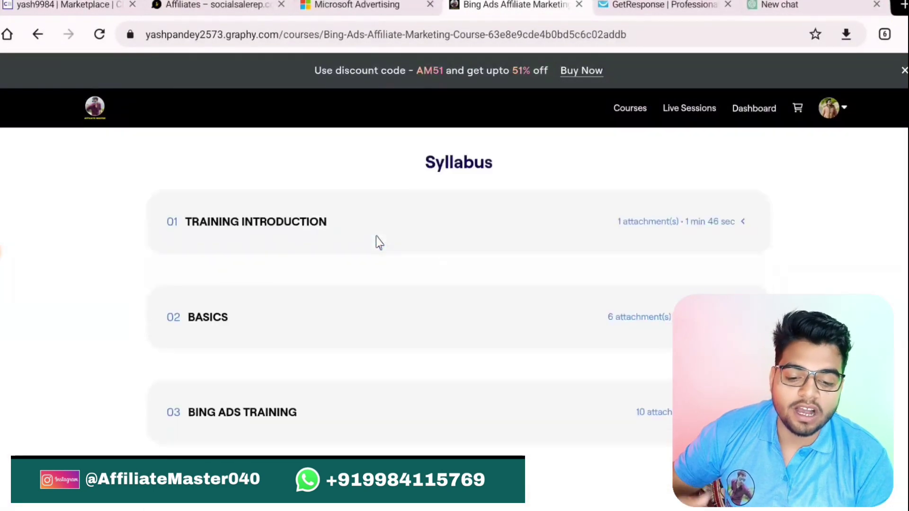
{"action": "scroll", "coordinate": [376, 240], "scroll_direction": "up", "scroll_amount": 18}
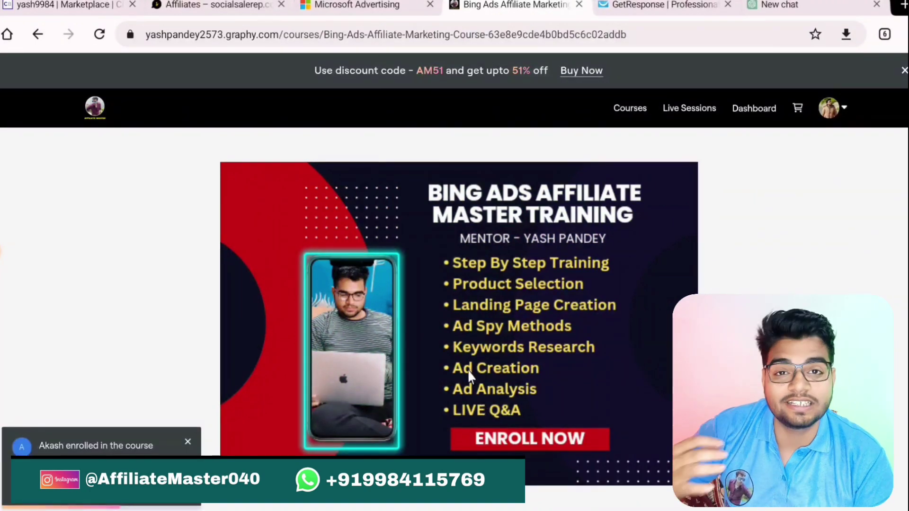
{"action": "scroll", "coordinate": [469, 359], "scroll_direction": "down", "scroll_amount": 2}
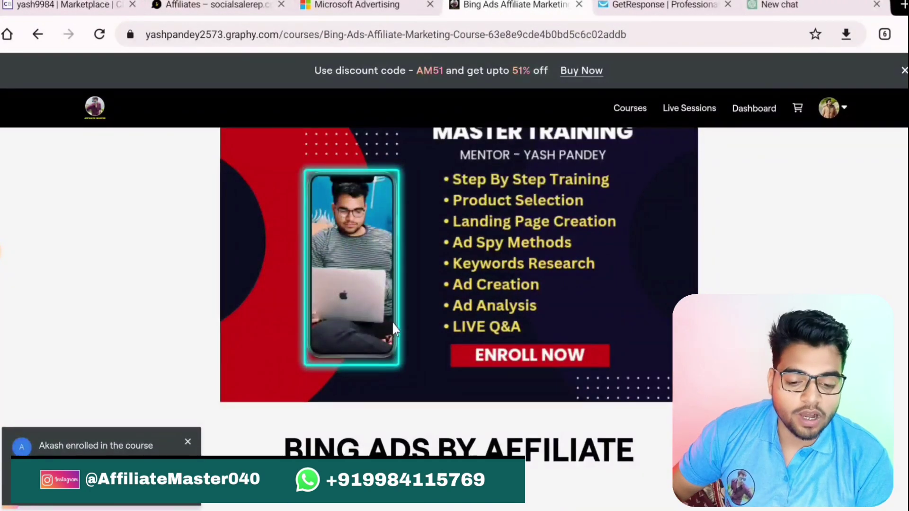
{"action": "left_click", "coordinate": [353, 294]}
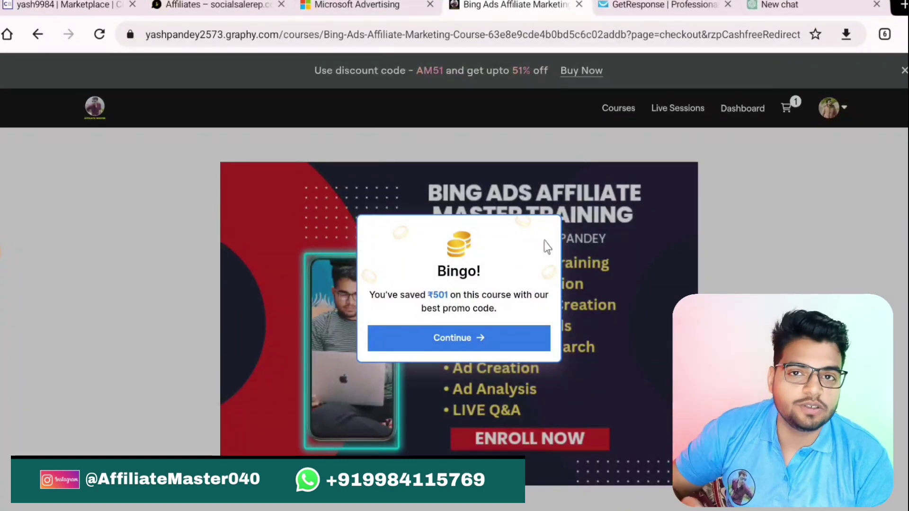
Close the course checkout page and choose Search ads as the ad type for the new Microsoft Advertising campaign.
{"action": "left_click", "coordinate": [577, 5]}
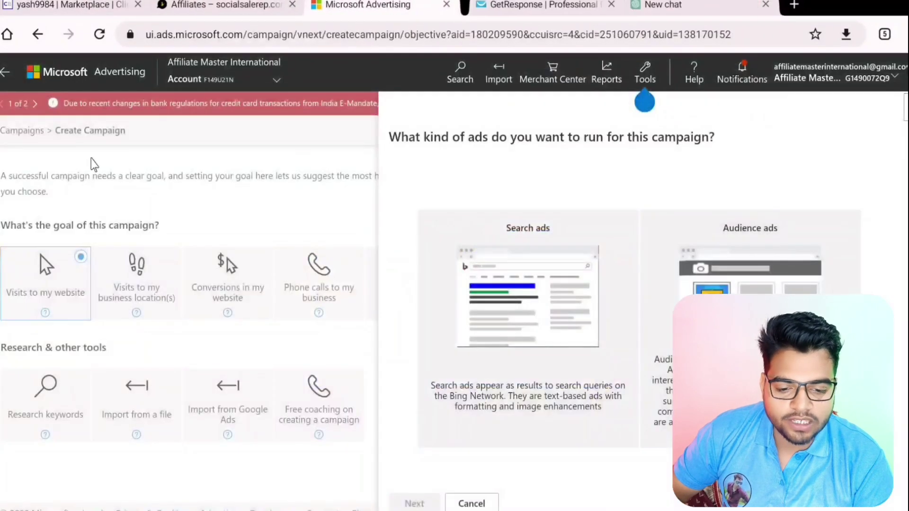
{"action": "left_click", "coordinate": [519, 280]}
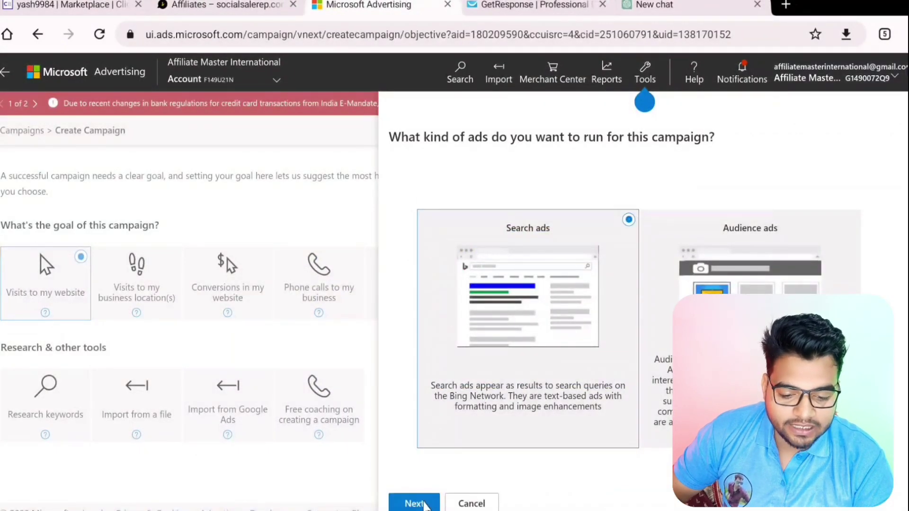
{"action": "left_click", "coordinate": [423, 504]}
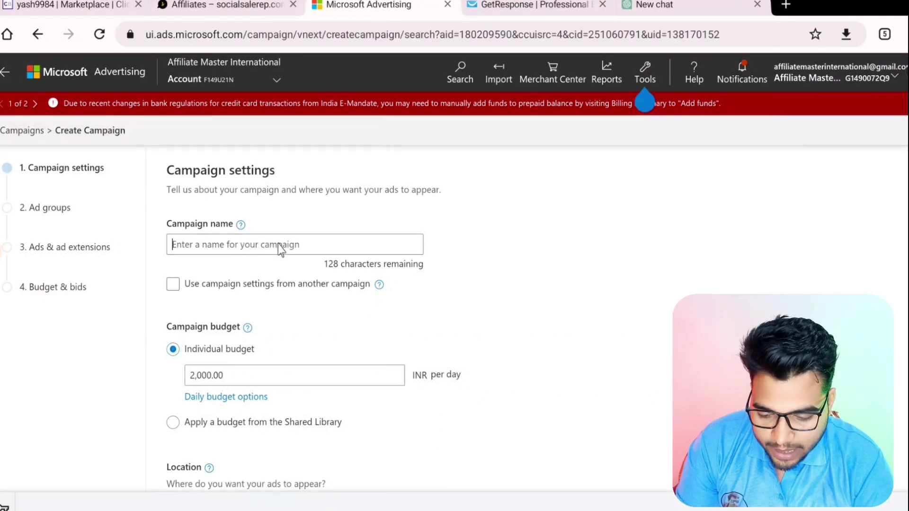
Name the campaign "Live Chat" and set its individual budget to 500 INR per day.
{"action": "type", "text": "Live Chat"}
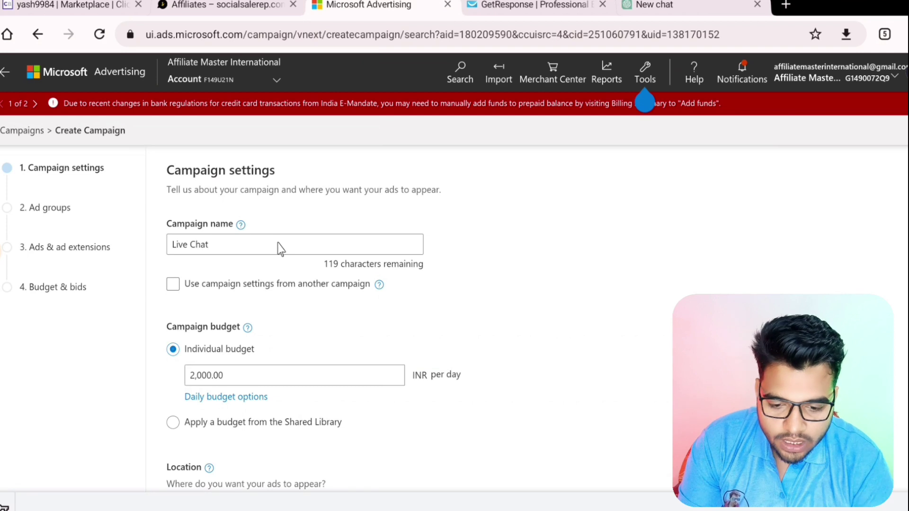
{"action": "scroll", "coordinate": [281, 248], "scroll_direction": "down", "scroll_amount": 2}
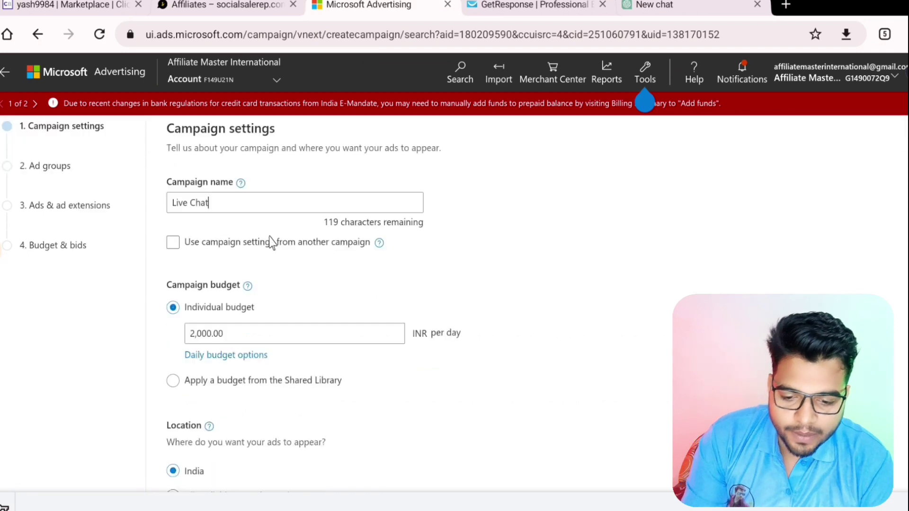
{"action": "left_click", "coordinate": [277, 297]}
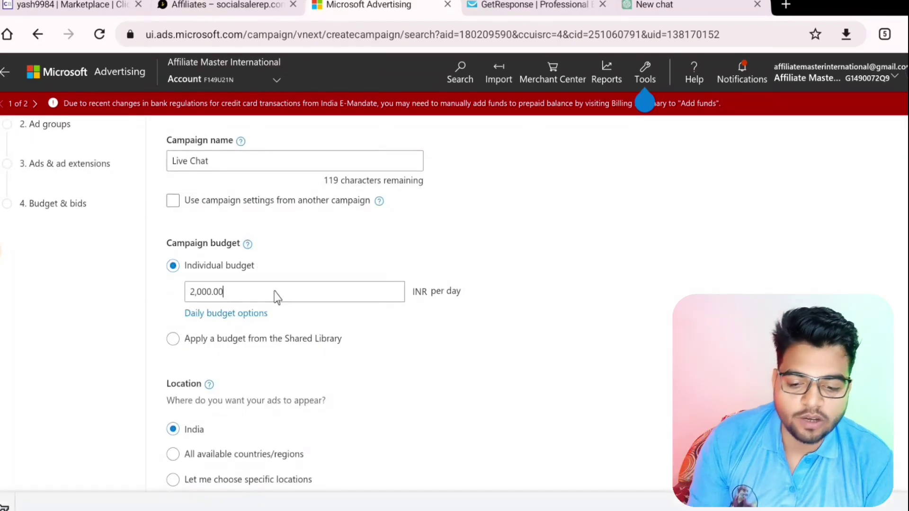
{"action": "key", "text": "ctrl+a"}
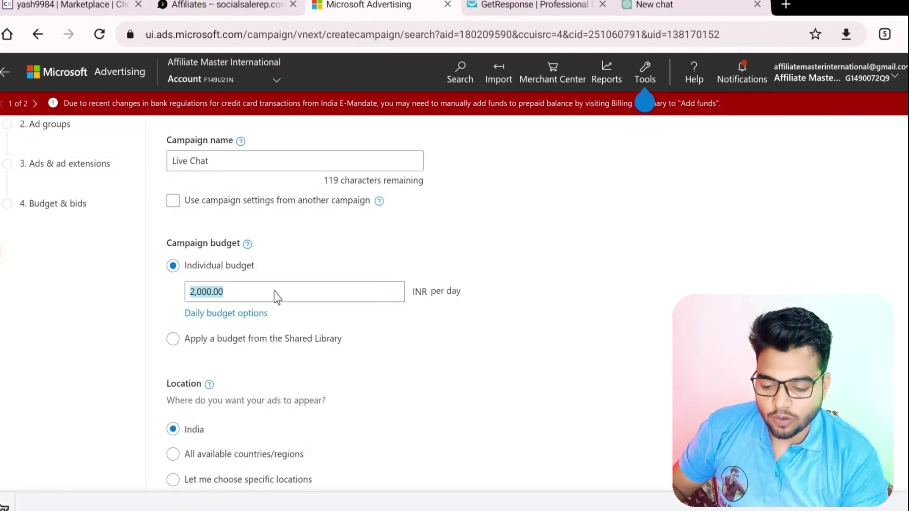
{"action": "key", "text": "BackSpace"}
{"action": "type", "text": "500"}
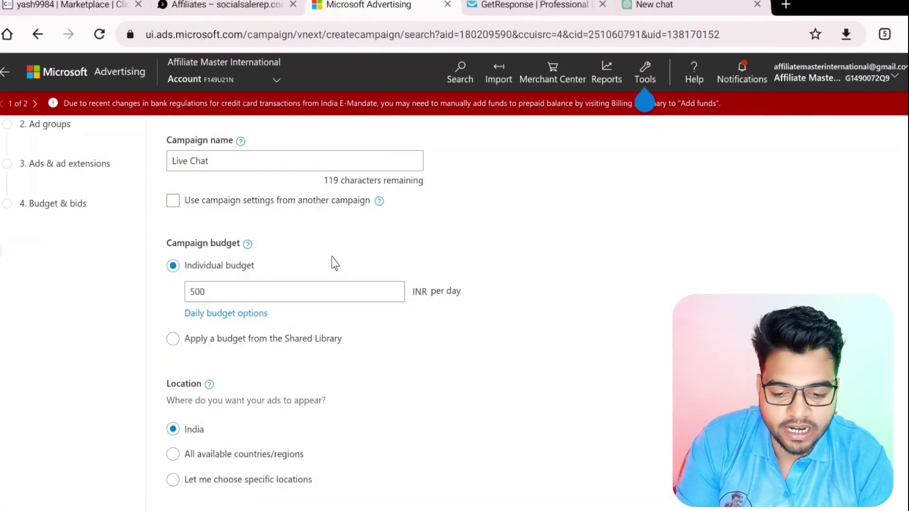
Restrict the campaign's location targeting to specific locations and add the United Kingdom.
{"action": "scroll", "coordinate": [334, 260], "scroll_direction": "down", "scroll_amount": 3}
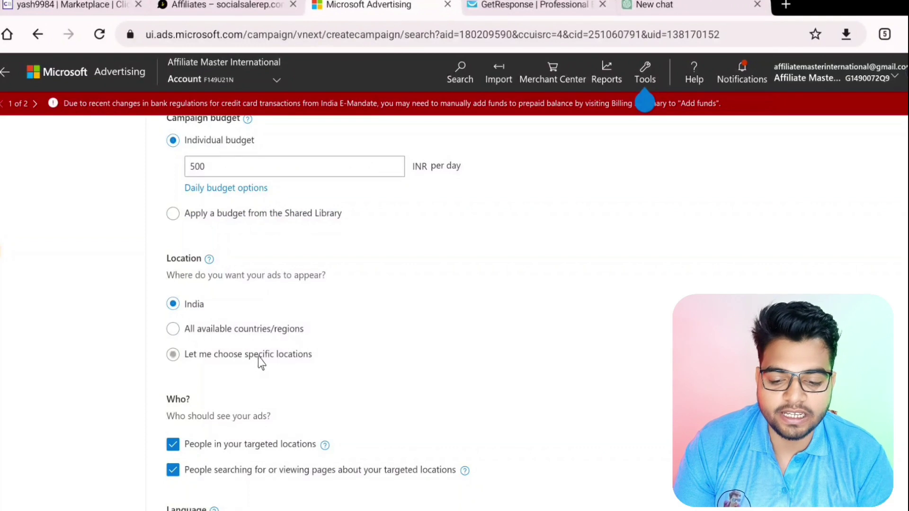
{"action": "left_click", "coordinate": [257, 357]}
{"action": "scroll", "coordinate": [337, 397], "scroll_direction": "down", "scroll_amount": 1}
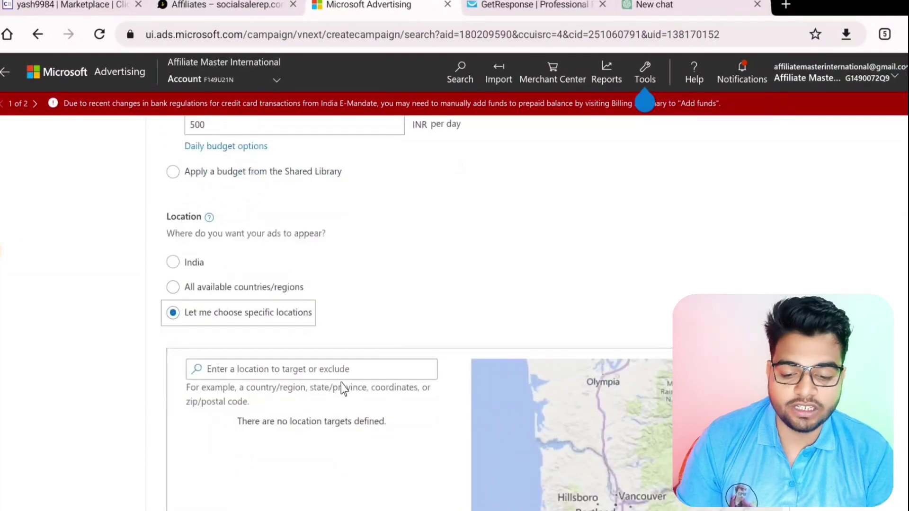
{"action": "left_click", "coordinate": [344, 371]}
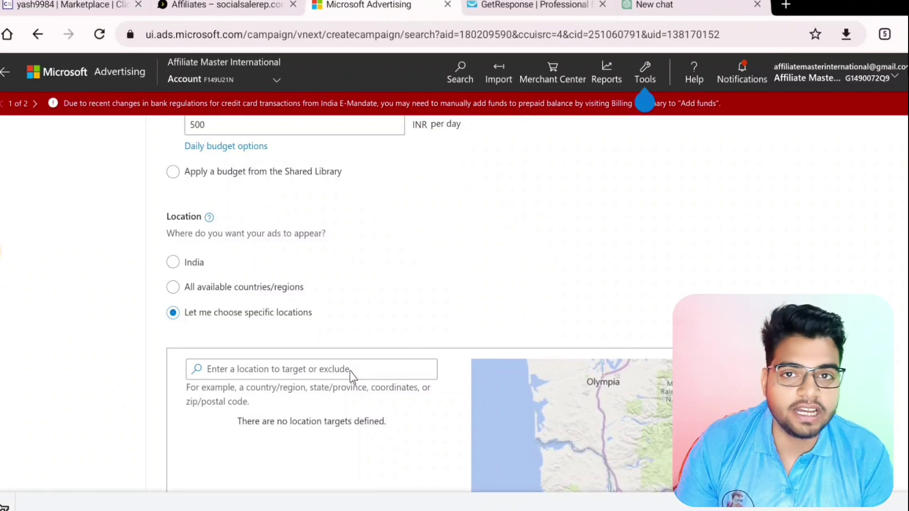
{"action": "type", "text": "united"}
{"action": "left_click", "coordinate": [379, 420]}
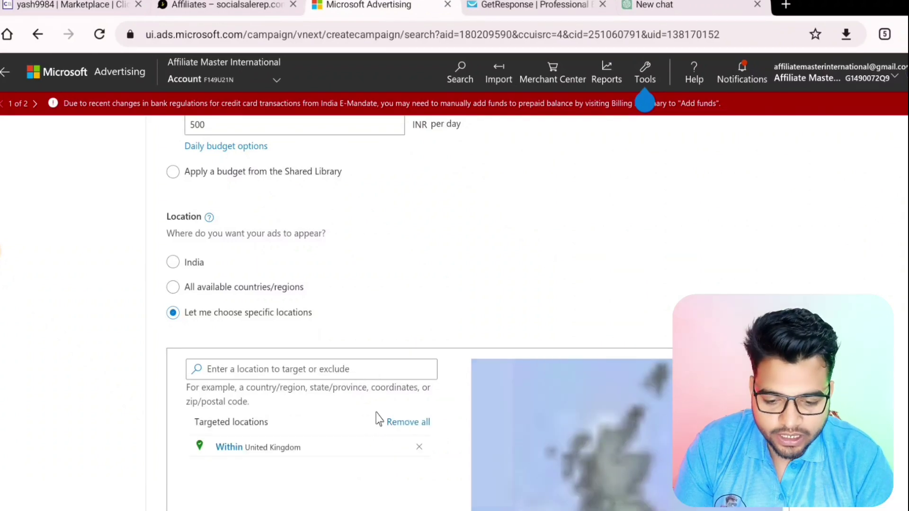
Check the audience and language options, keep English selected, and save the campaign settings to proceed to the ad groups.
{"action": "scroll", "coordinate": [365, 371], "scroll_direction": "down", "scroll_amount": 4}
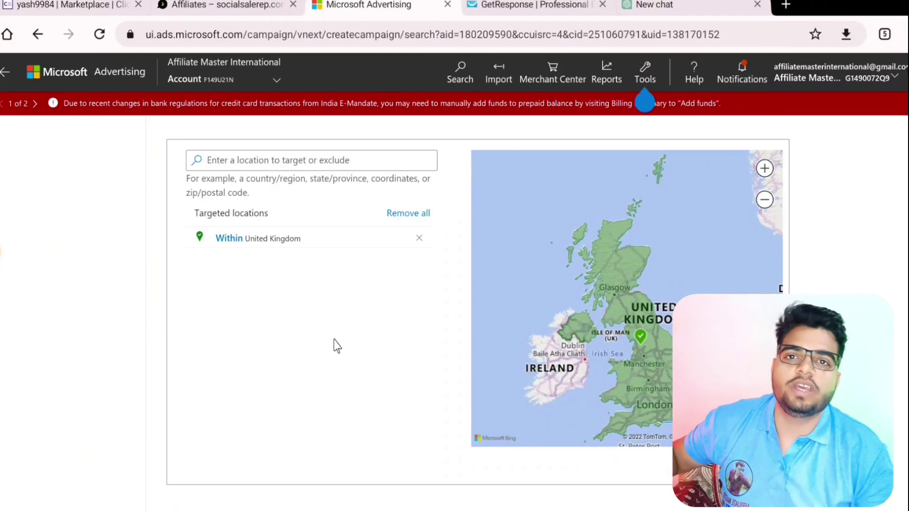
{"action": "scroll", "coordinate": [237, 297], "scroll_direction": "down", "scroll_amount": 5}
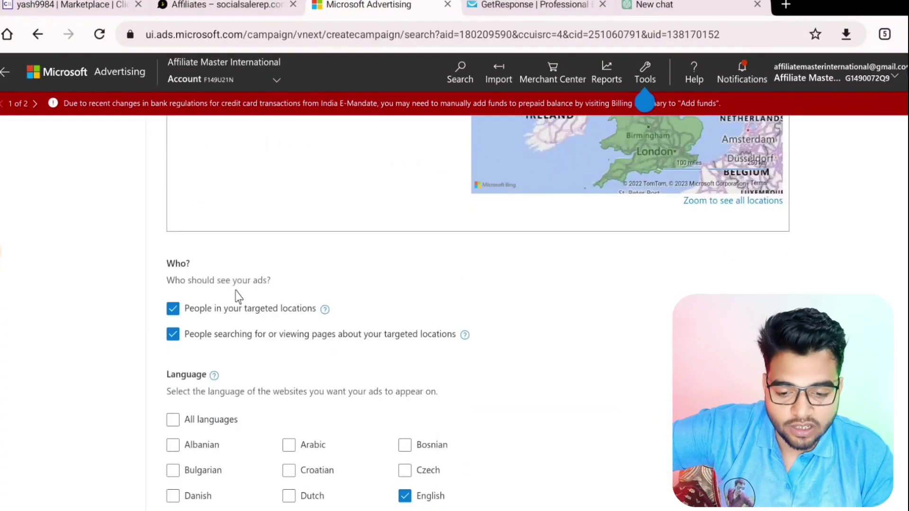
{"action": "scroll", "coordinate": [299, 312], "scroll_direction": "down", "scroll_amount": 8}
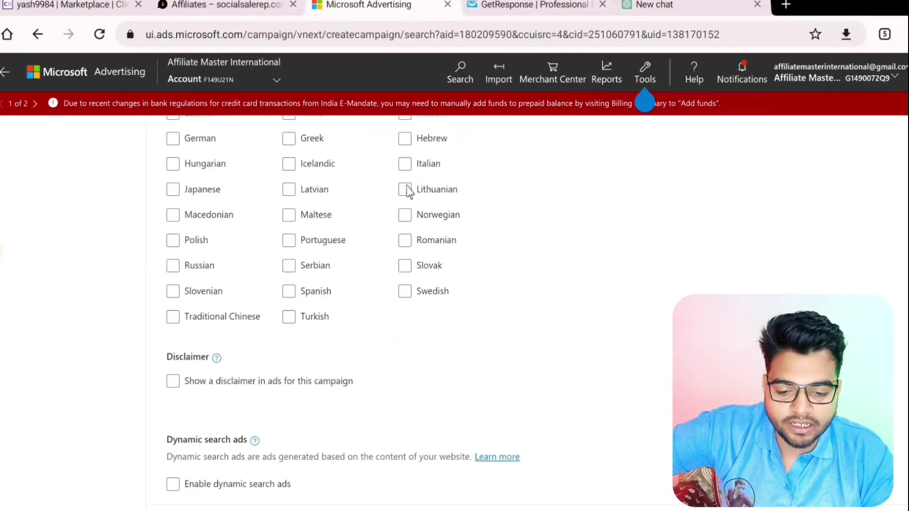
{"action": "scroll", "coordinate": [364, 263], "scroll_direction": "up", "scroll_amount": 4}
{"action": "scroll", "coordinate": [365, 264], "scroll_direction": "up", "scroll_amount": 3}
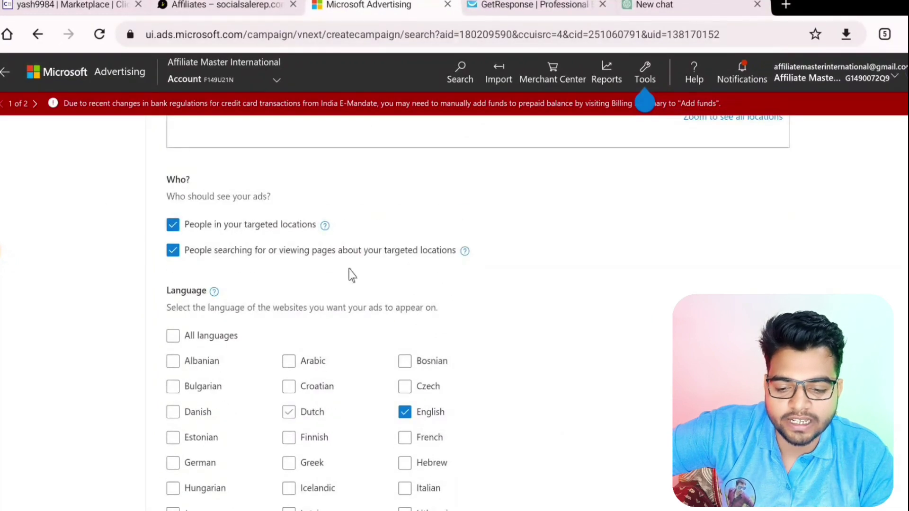
{"action": "scroll", "coordinate": [492, 245], "scroll_direction": "down", "scroll_amount": 9}
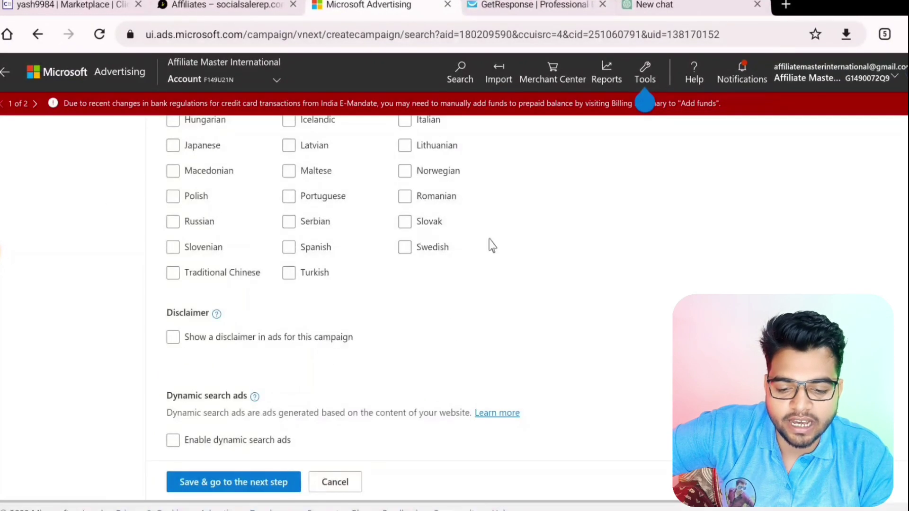
{"action": "left_click", "coordinate": [257, 482]}
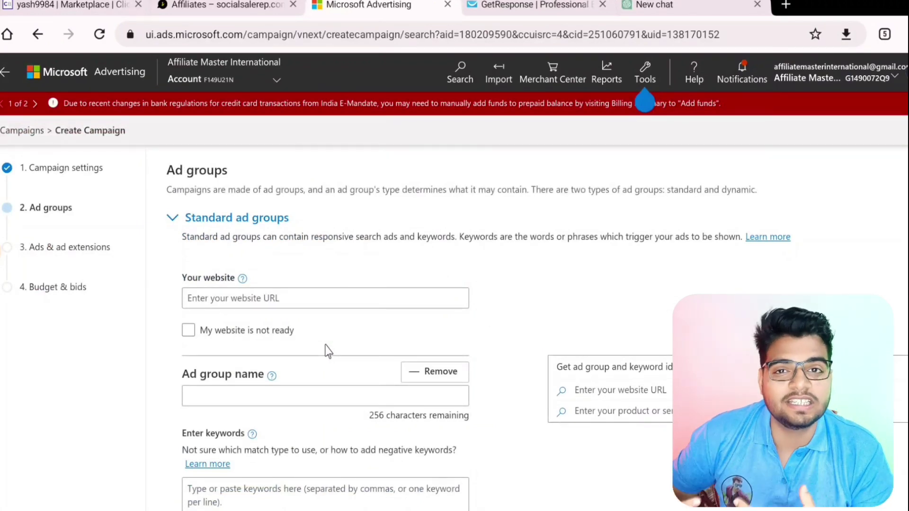
Switch to the ClickBank marketplace, open the Live Chat Jobs offer's landing page in a new tab and copy its web address.
{"action": "scroll", "coordinate": [284, 331], "scroll_direction": "down", "scroll_amount": 2}
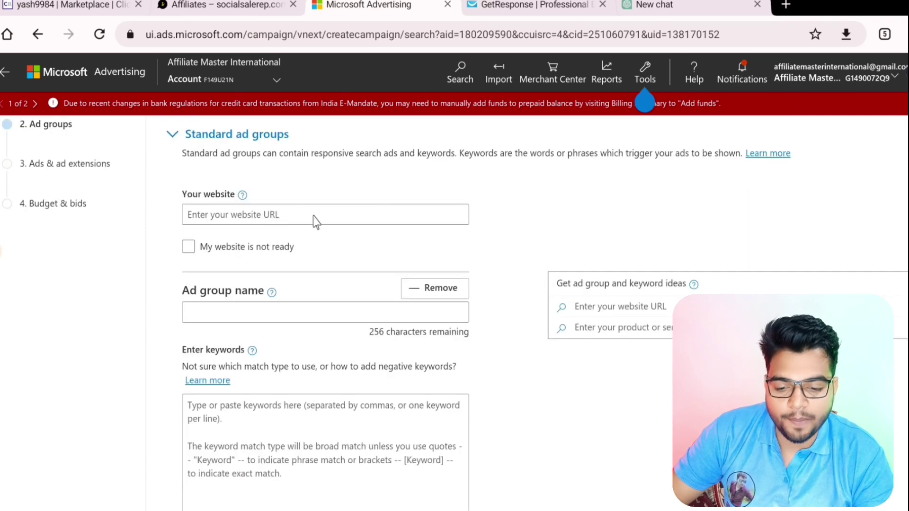
{"action": "left_click", "coordinate": [311, 217]}
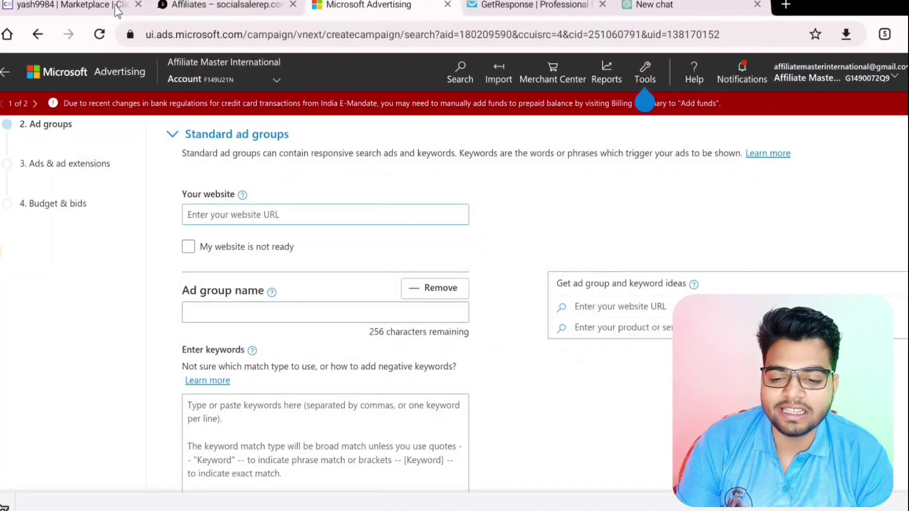
{"action": "left_click", "coordinate": [101, 7]}
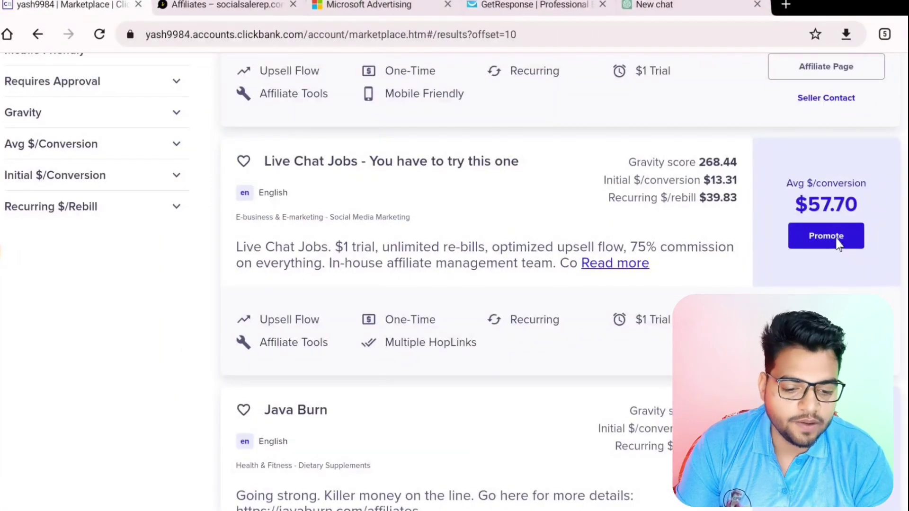
{"action": "right_click", "coordinate": [472, 161]}
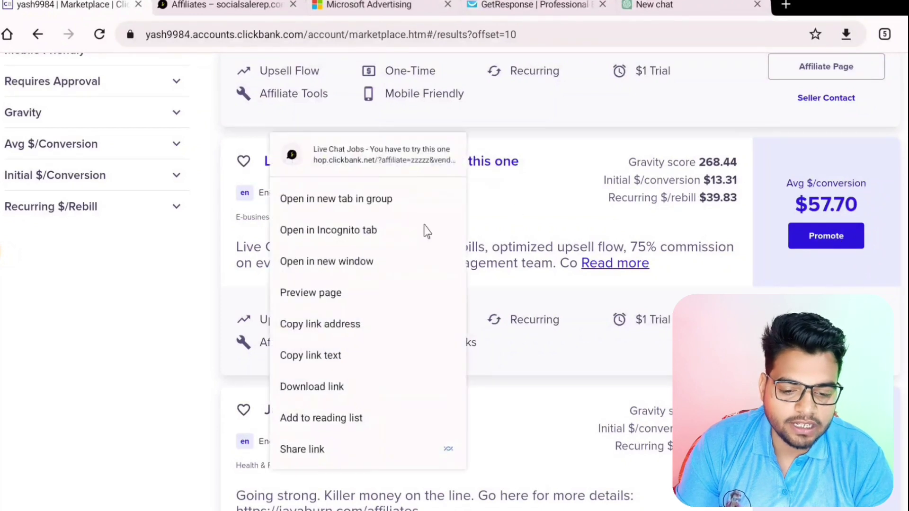
{"action": "left_click", "coordinate": [363, 199]}
{"action": "left_click", "coordinate": [218, 6]}
{"action": "left_click", "coordinate": [688, 34]}
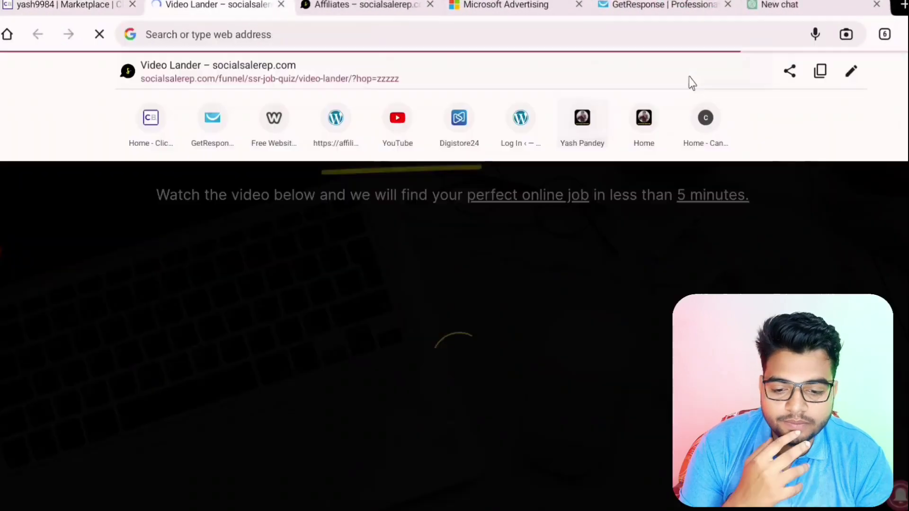
{"action": "left_click", "coordinate": [820, 72]}
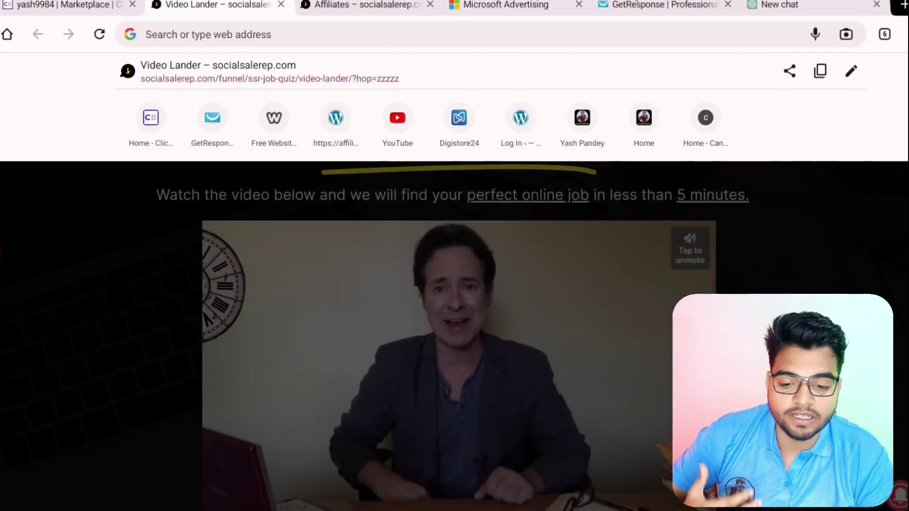
Return to Microsoft Advertising and enter the copied socialsalerep.com video-lander address as the ad group's website.
{"action": "left_click", "coordinate": [523, 5]}
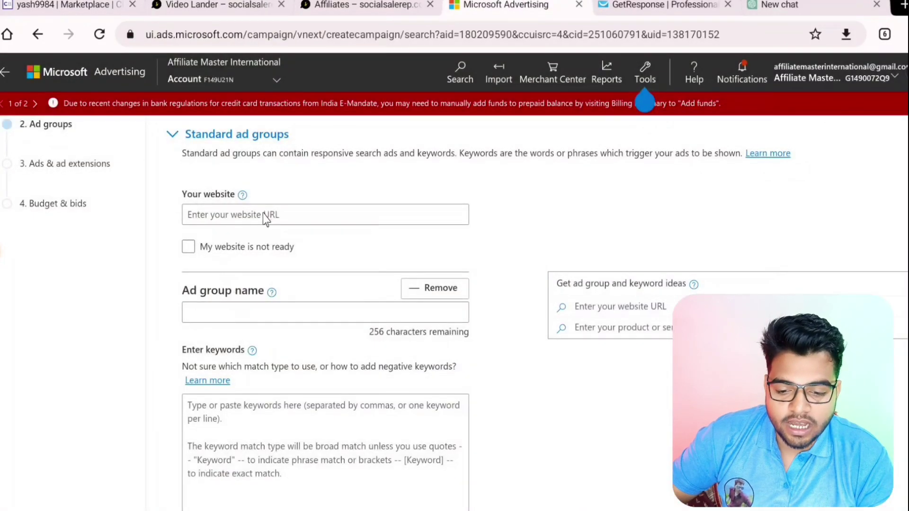
{"action": "key", "text": "ctrl+v"}
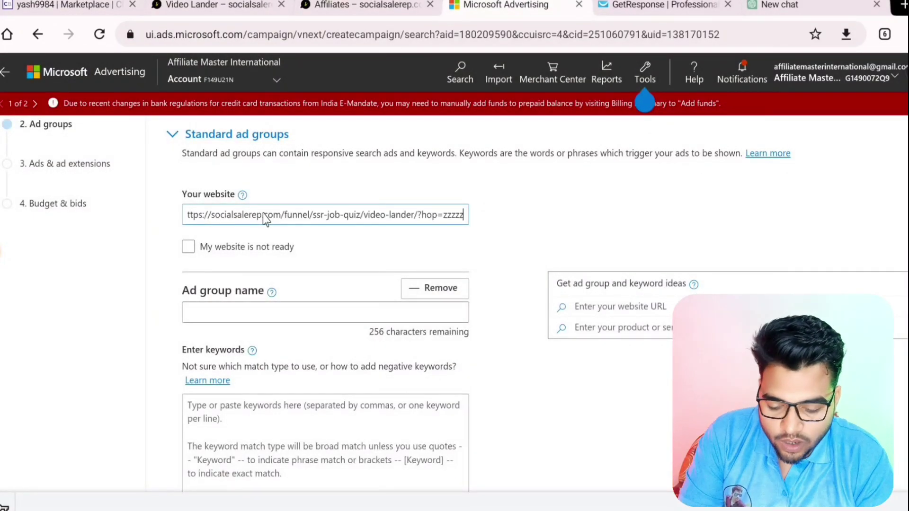
{"action": "left_click", "coordinate": [439, 252]}
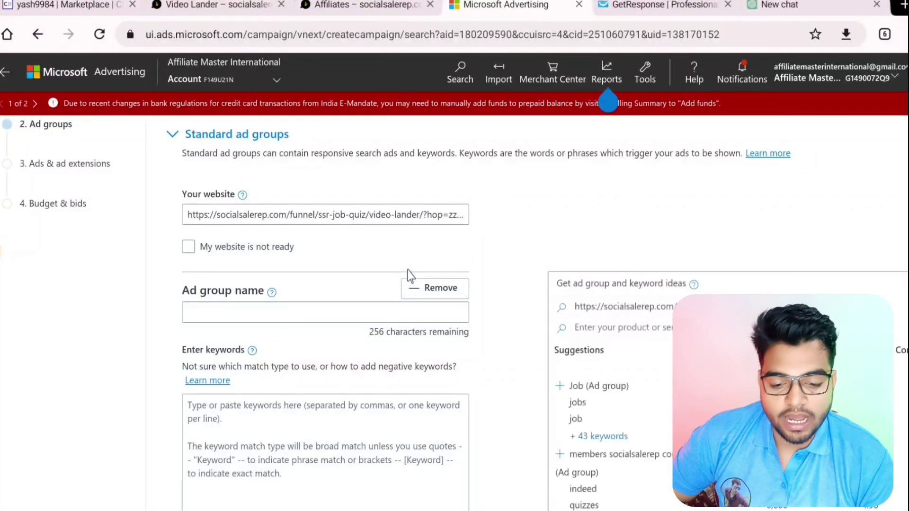
Add the suggested "Job" ad group with its keywords, review the keyword list, and save to proceed to ads and extensions.
{"action": "scroll", "coordinate": [634, 341], "scroll_direction": "down", "scroll_amount": 1}
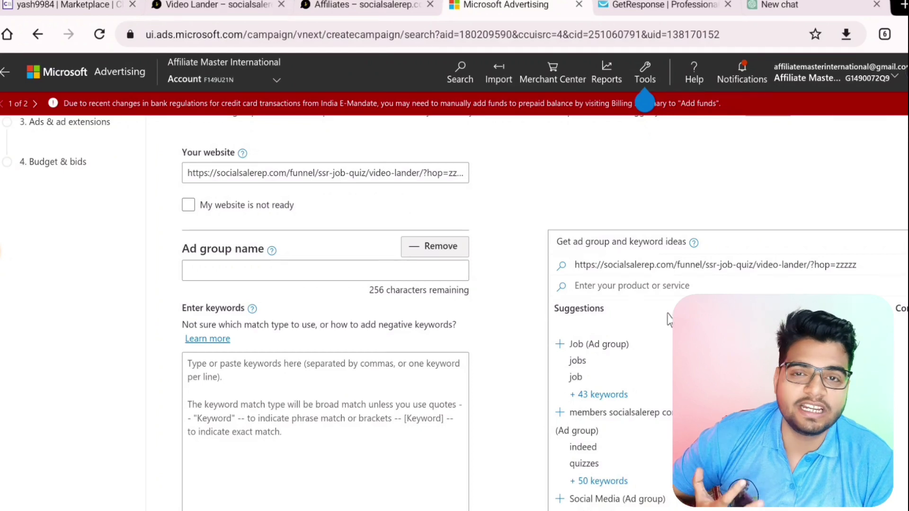
{"action": "scroll", "coordinate": [668, 320], "scroll_direction": "down", "scroll_amount": 1}
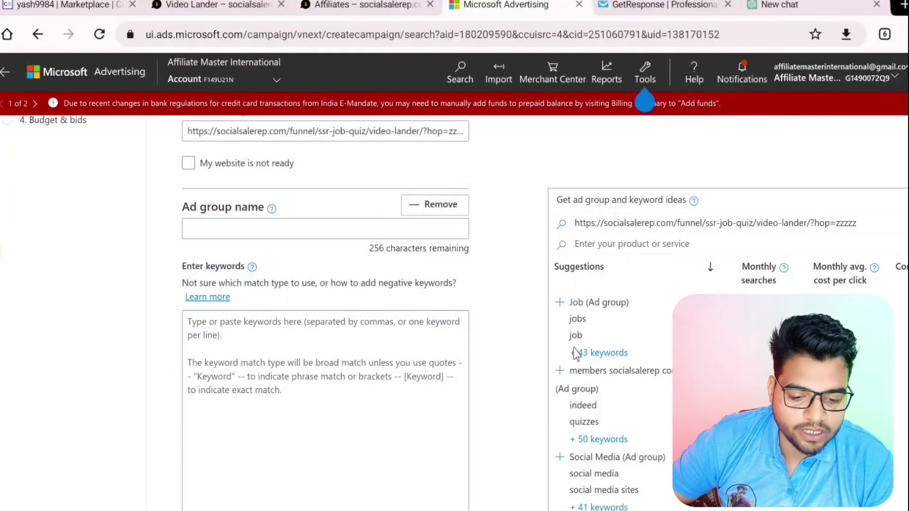
{"action": "left_click", "coordinate": [558, 303]}
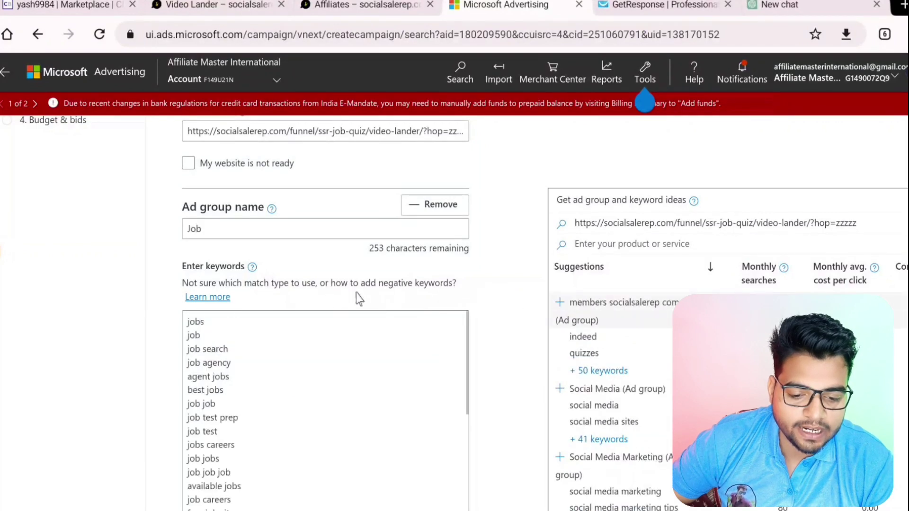
{"action": "scroll", "coordinate": [260, 328], "scroll_direction": "down", "scroll_amount": 2}
{"action": "scroll", "coordinate": [349, 412], "scroll_direction": "down", "scroll_amount": 5}
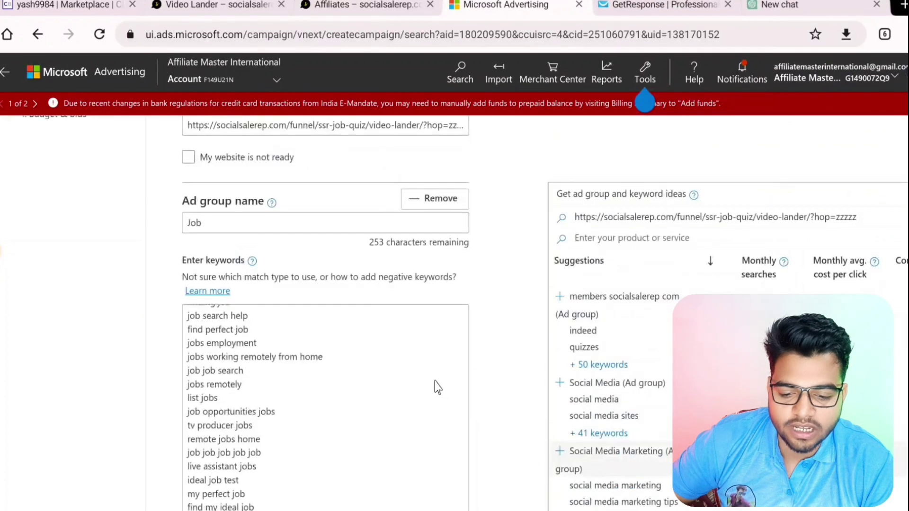
{"action": "scroll", "coordinate": [474, 303], "scroll_direction": "down", "scroll_amount": 6}
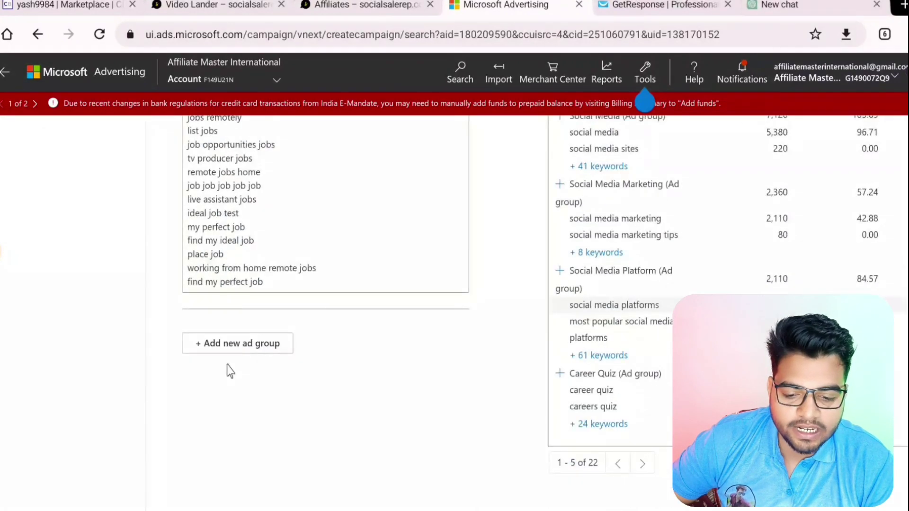
{"action": "scroll", "coordinate": [284, 398], "scroll_direction": "down", "scroll_amount": 3}
{"action": "left_click", "coordinate": [247, 487]}
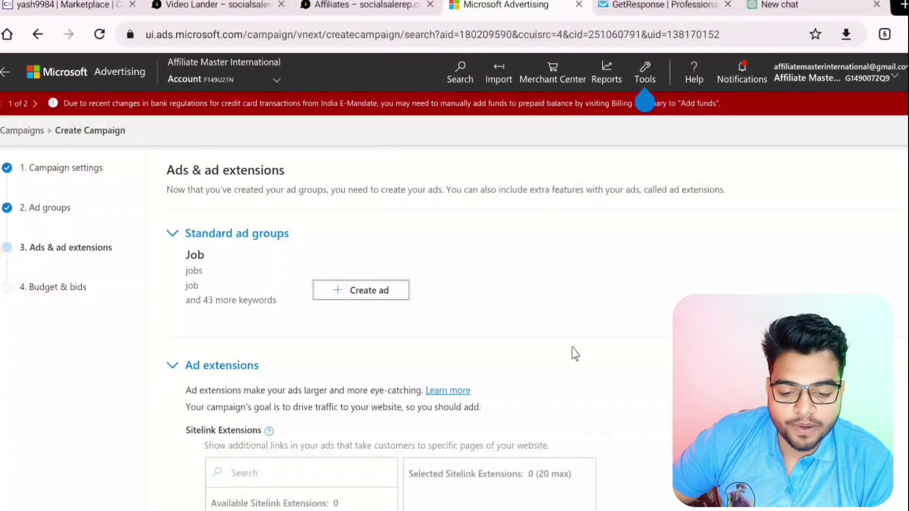
Enter the copied socialsalerep.com video-lander address as the final URL and mobile URL of a new responsive search ad.
{"action": "left_click", "coordinate": [310, 304]}
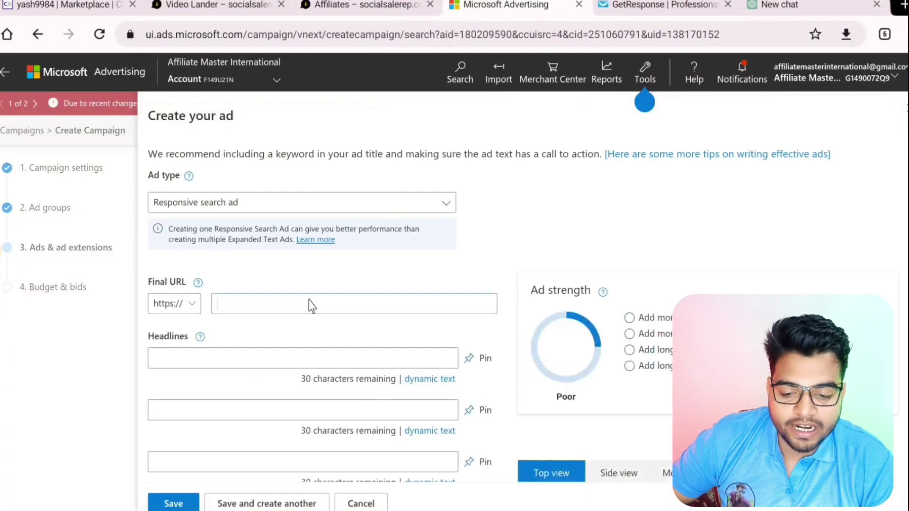
{"action": "key", "text": "ctrl+v"}
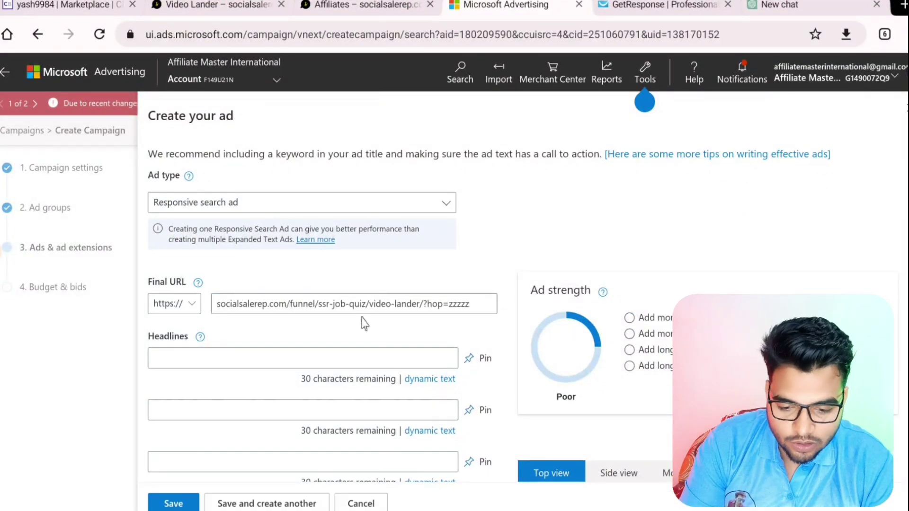
{"action": "scroll", "coordinate": [290, 348], "scroll_direction": "down", "scroll_amount": 3}
{"action": "scroll", "coordinate": [290, 346], "scroll_direction": "down", "scroll_amount": 4}
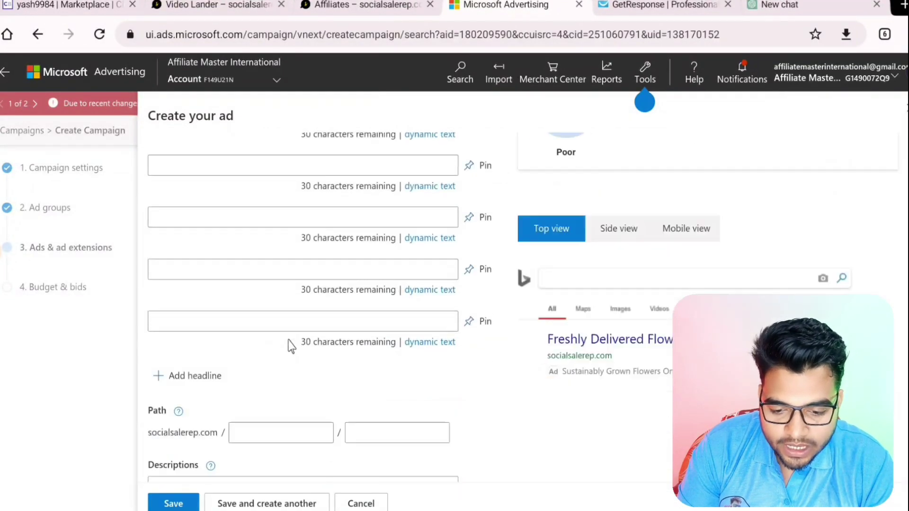
{"action": "scroll", "coordinate": [290, 349], "scroll_direction": "up", "scroll_amount": 2}
{"action": "scroll", "coordinate": [259, 336], "scroll_direction": "down", "scroll_amount": 5}
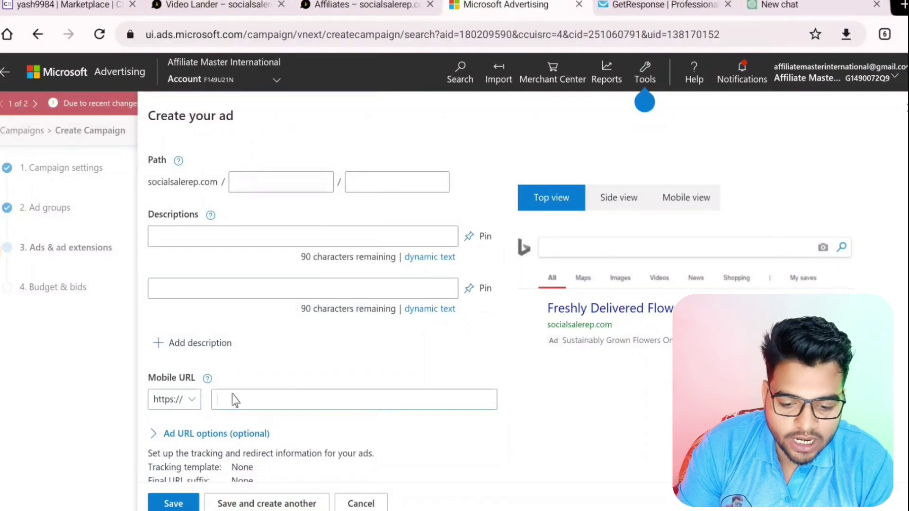
{"action": "scroll", "coordinate": [311, 365], "scroll_direction": "up", "scroll_amount": 10}
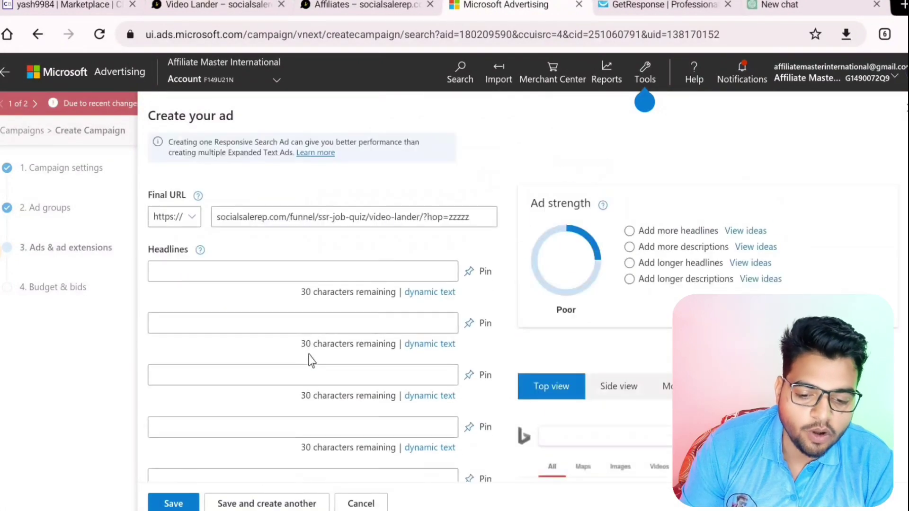
Fill the first three headlines with the suggested "Find Your Perfect" and "Sales Jobs" and the custom "Get Your Dream Jobs".
{"action": "left_click", "coordinate": [232, 267]}
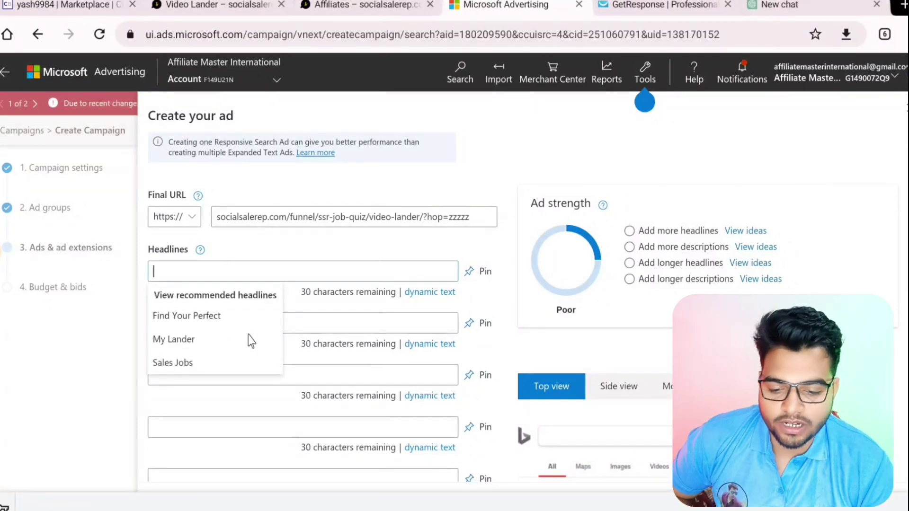
{"action": "left_click", "coordinate": [201, 316]}
{"action": "left_click", "coordinate": [227, 328]}
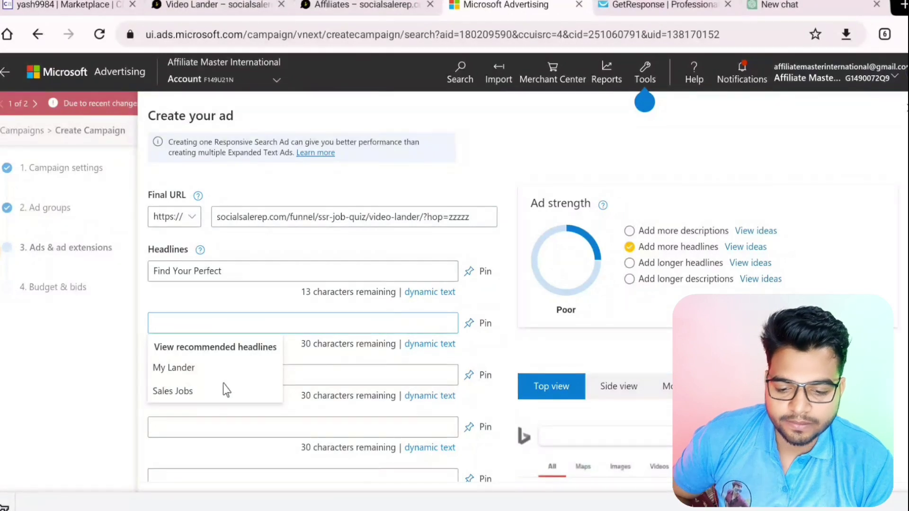
{"action": "left_click", "coordinate": [195, 391]}
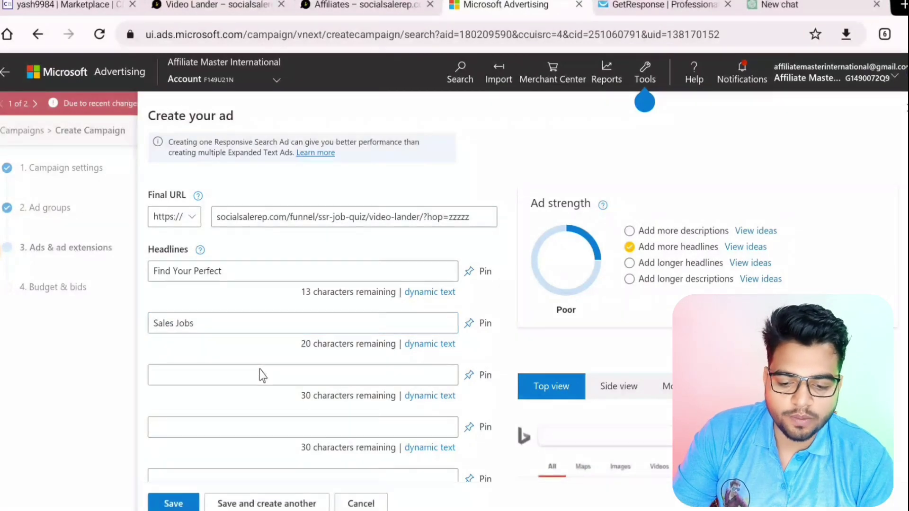
{"action": "left_click", "coordinate": [260, 374]}
{"action": "scroll", "coordinate": [260, 373], "scroll_direction": "down", "scroll_amount": 1}
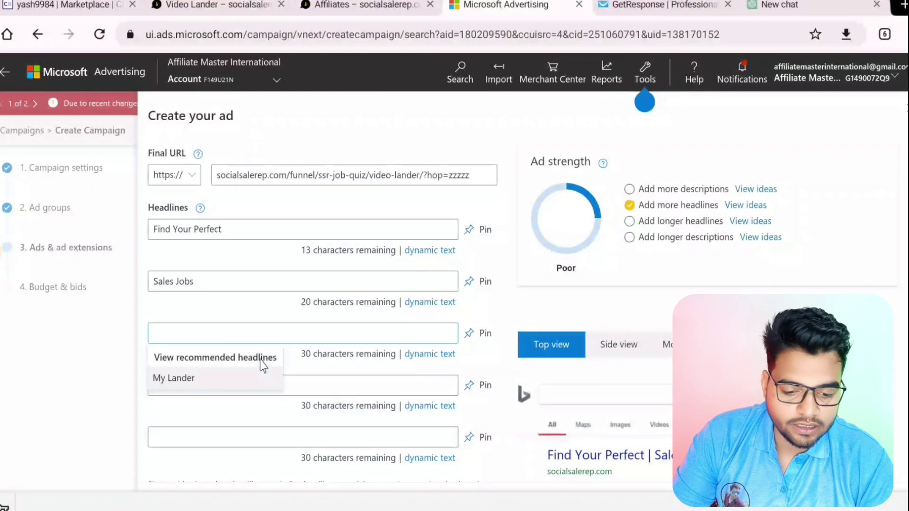
{"action": "type", "text": "Get Your Dream Jobs"}
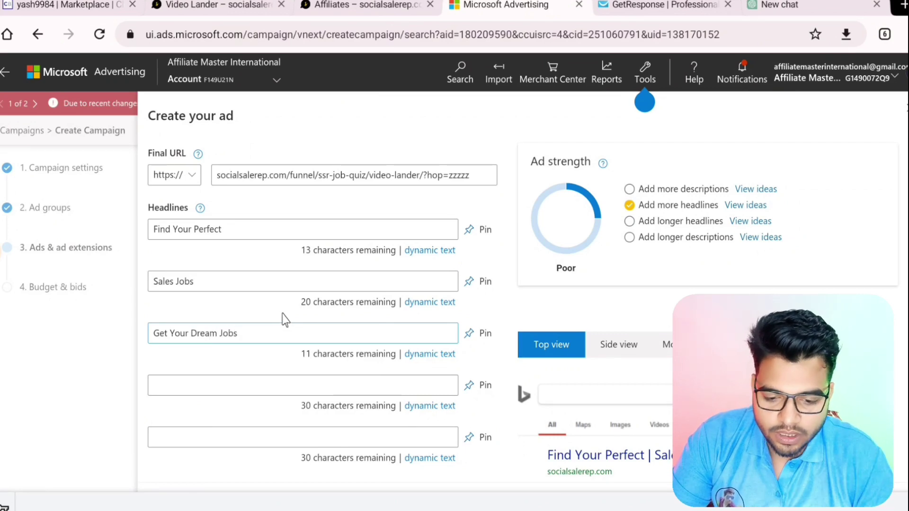
Check the main heading on the offer's landing page and enter "Find Your Perfect Online Jobs" as the ad's first description.
{"action": "scroll", "coordinate": [282, 322], "scroll_direction": "down", "scroll_amount": 3}
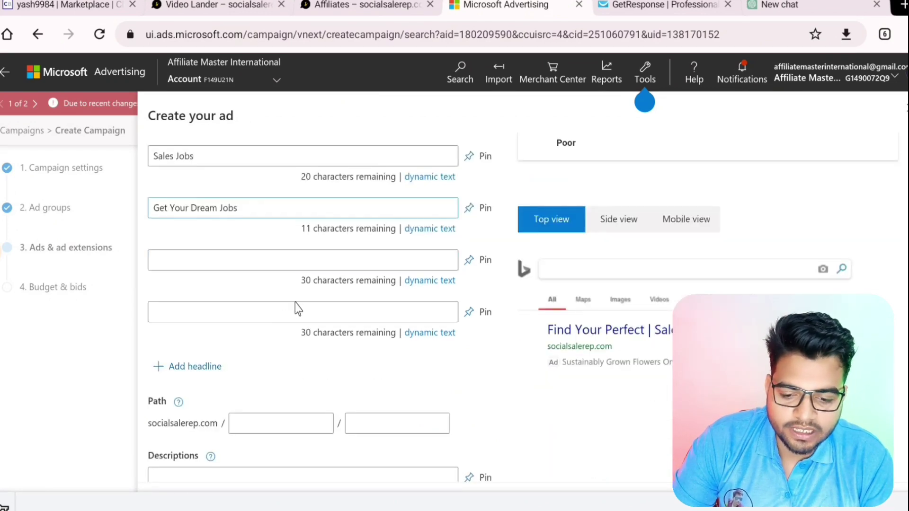
{"action": "scroll", "coordinate": [340, 289], "scroll_direction": "down", "scroll_amount": 3}
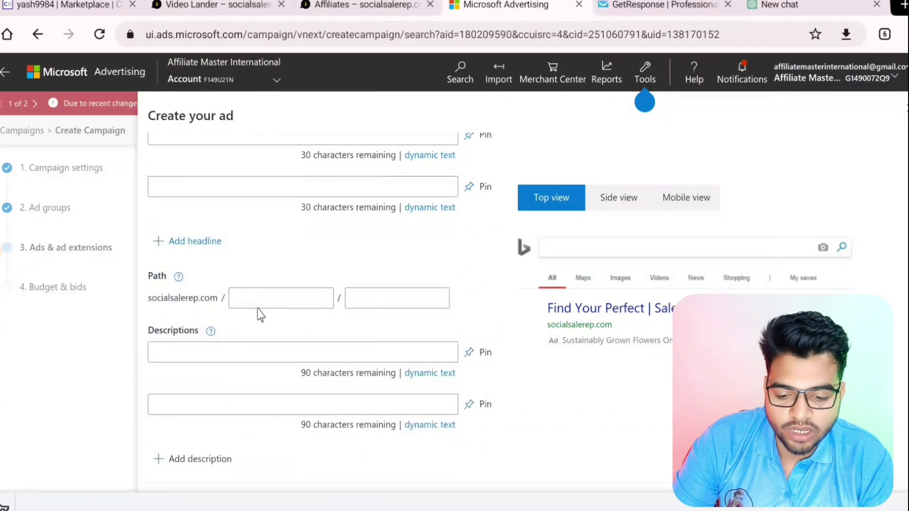
{"action": "left_click", "coordinate": [245, 354]}
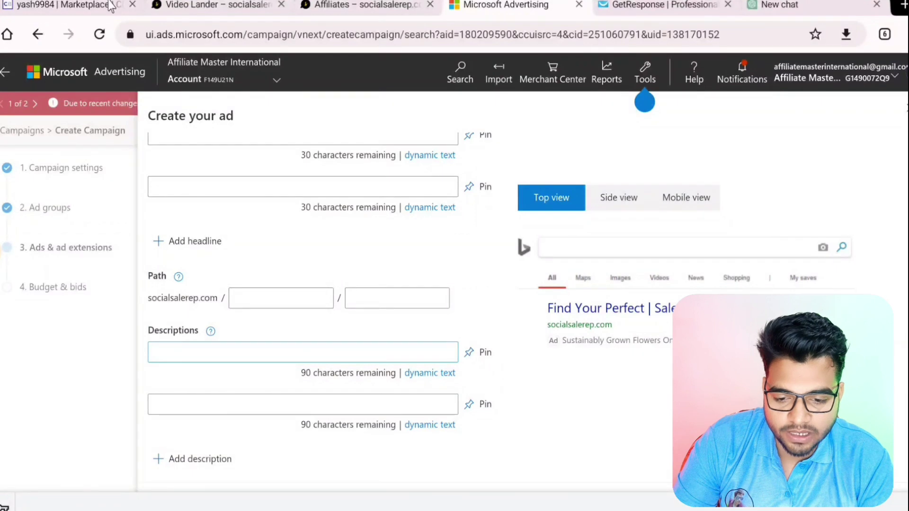
{"action": "left_click", "coordinate": [210, 9]}
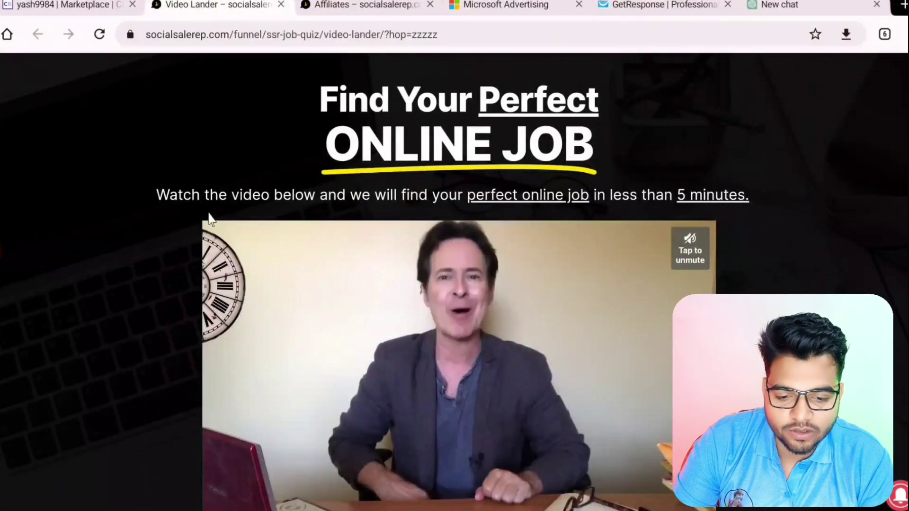
{"action": "left_click_drag", "start_coordinate": [299, 107], "coordinate": [604, 150]}
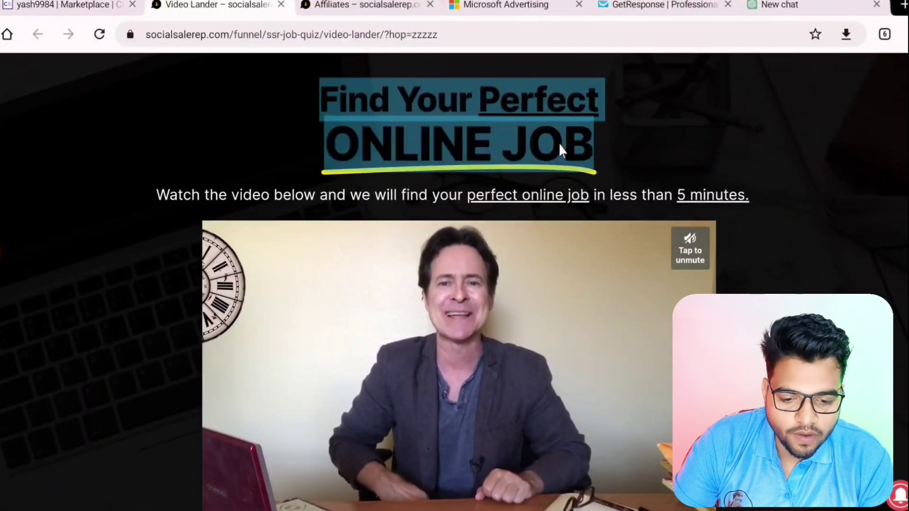
{"action": "left_click", "coordinate": [530, 7]}
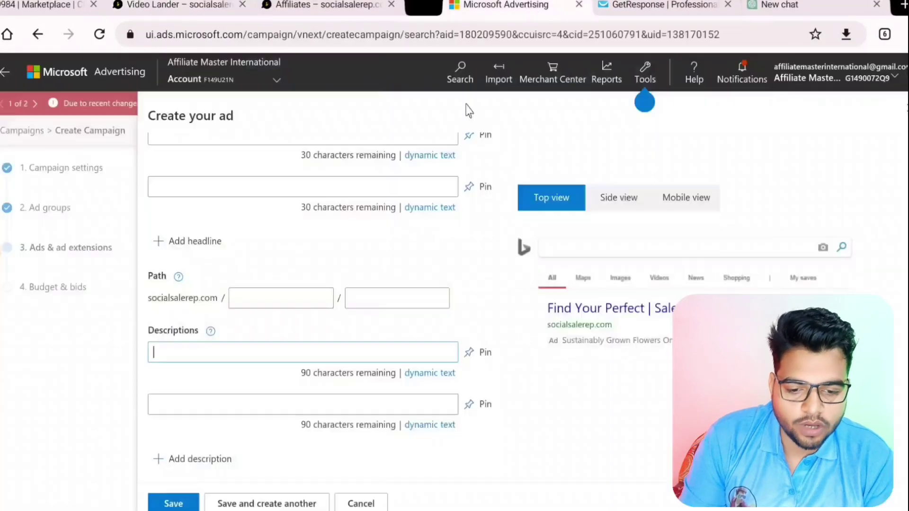
{"action": "left_click", "coordinate": [218, 355]}
{"action": "type", "text": "Find Your Perfect Online Jobs"}
Copy the landing page's subheading and use it for the second description: "We will find your perfect online job in less than 5 minutes.".
{"action": "left_click", "coordinate": [283, 404]}
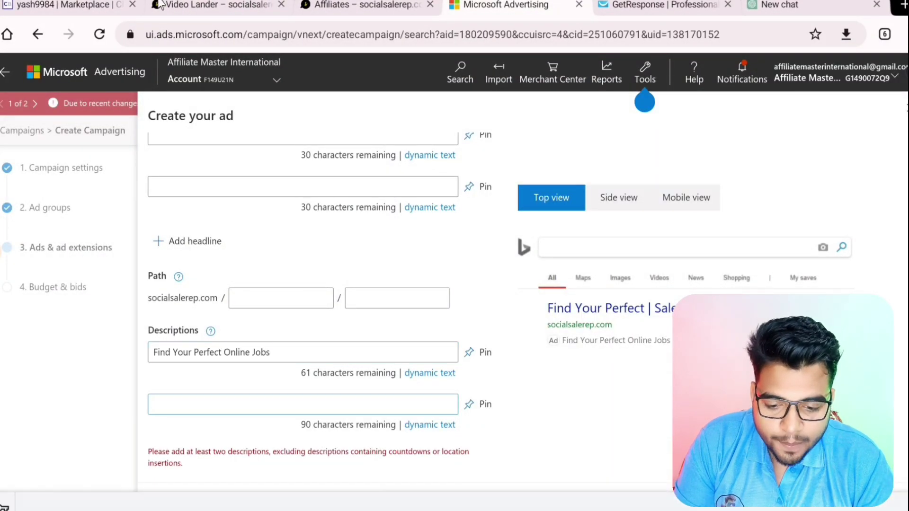
{"action": "left_click", "coordinate": [164, 5]}
{"action": "left_click_drag", "start_coordinate": [352, 195], "coordinate": [749, 195]}
{"action": "key", "text": "ctrl+c"}
{"action": "left_click", "coordinate": [511, 6]}
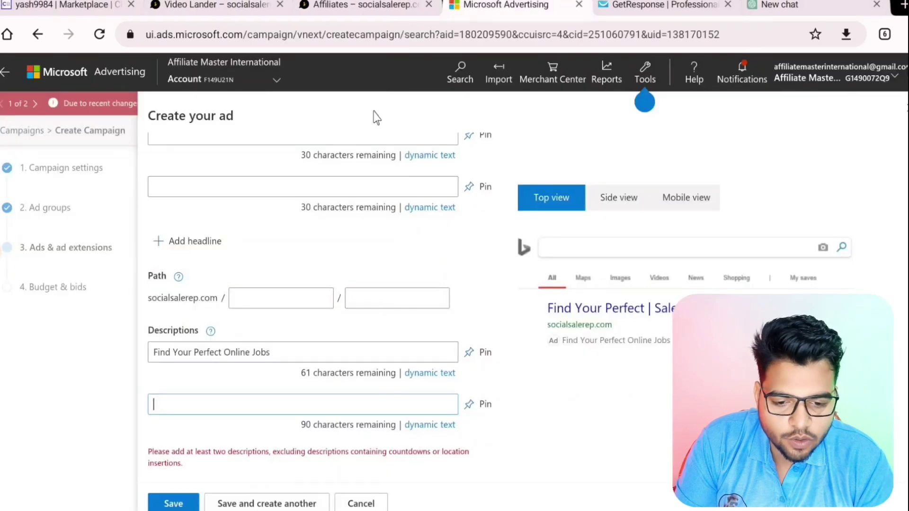
{"action": "left_click", "coordinate": [190, 408]}
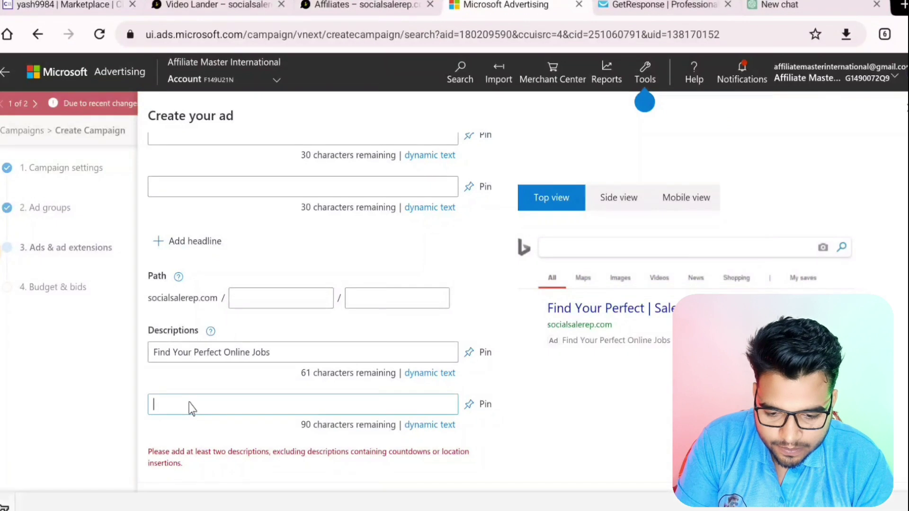
{"action": "key", "text": "ctrl+v"}
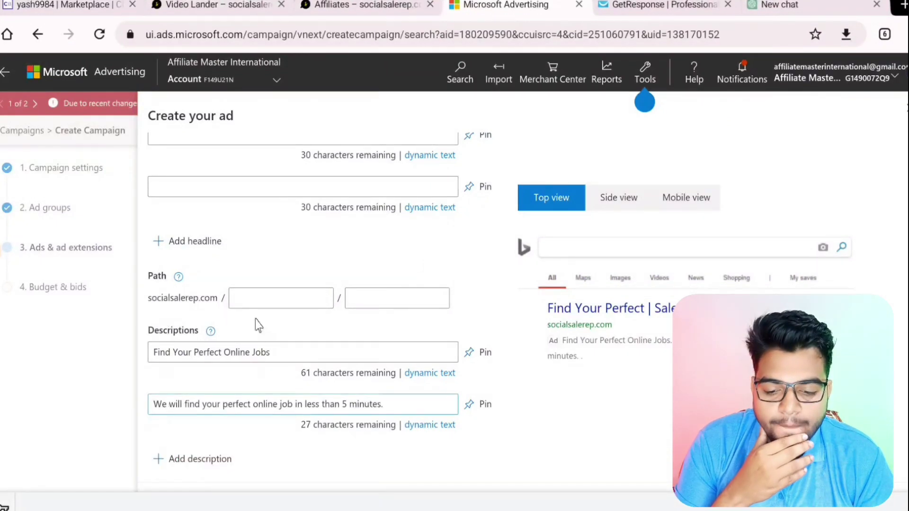
Expand the optional ad URL settings to show the tracking template, final URL suffix and custom parameters.
{"action": "scroll", "coordinate": [293, 360], "scroll_direction": "down", "scroll_amount": 3}
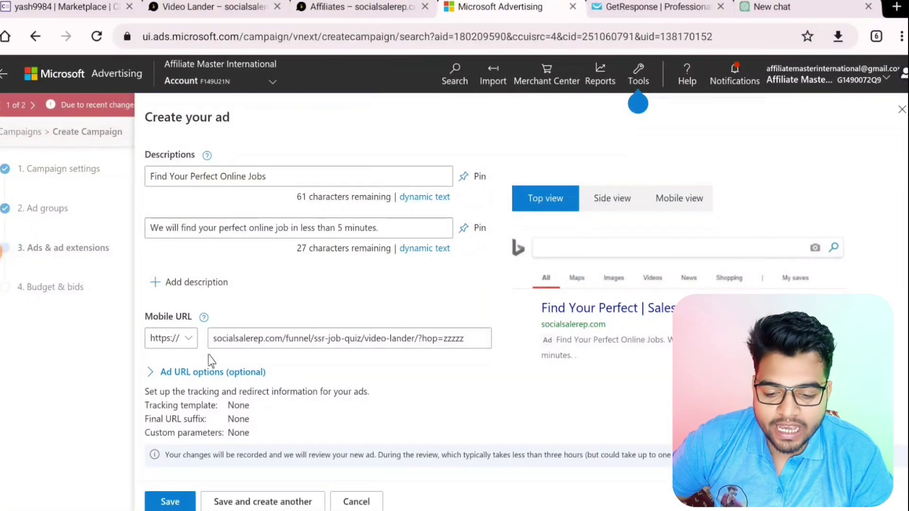
{"action": "left_click", "coordinate": [180, 373]}
{"action": "scroll", "coordinate": [319, 297], "scroll_direction": "down", "scroll_amount": 2}
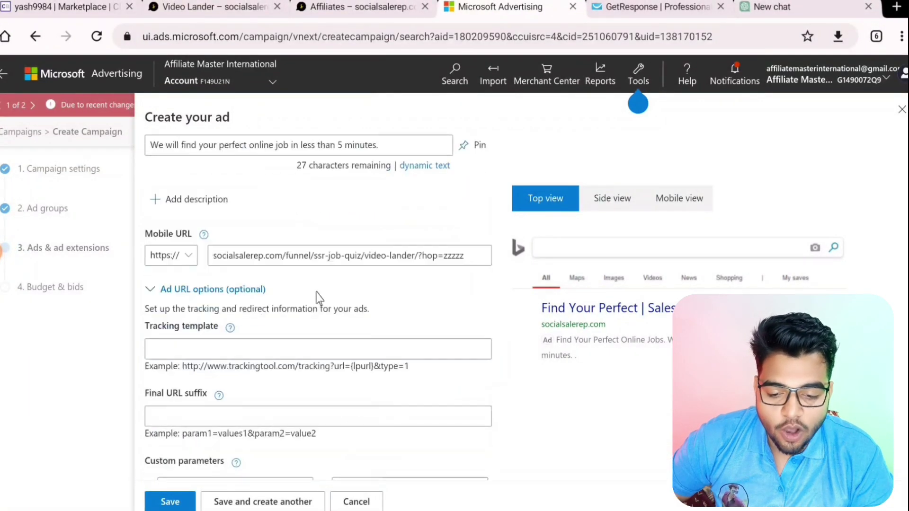
Switch to the ClickBank marketplace, create a HopLink for the offer with tracking ID "bing" and the default page, and copy it.
{"action": "left_click", "coordinate": [53, 7]}
{"action": "left_click", "coordinate": [834, 240]}
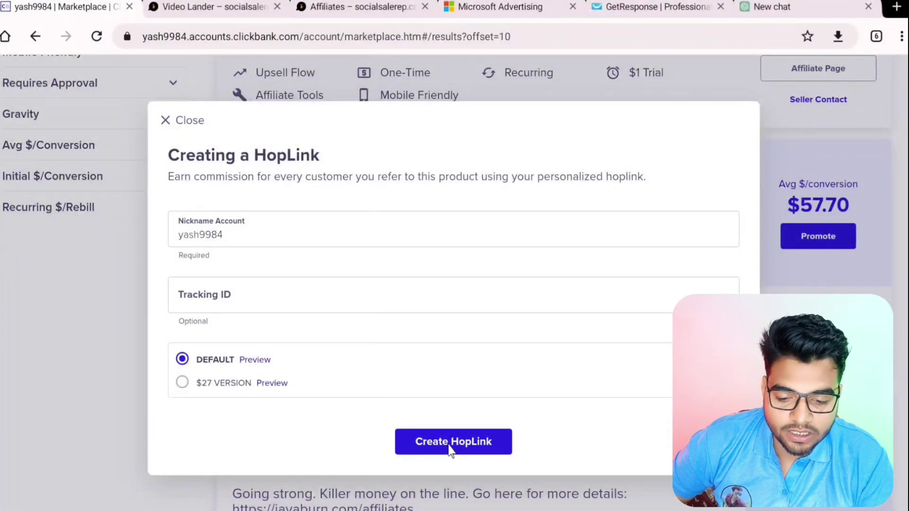
{"action": "left_click", "coordinate": [333, 298]}
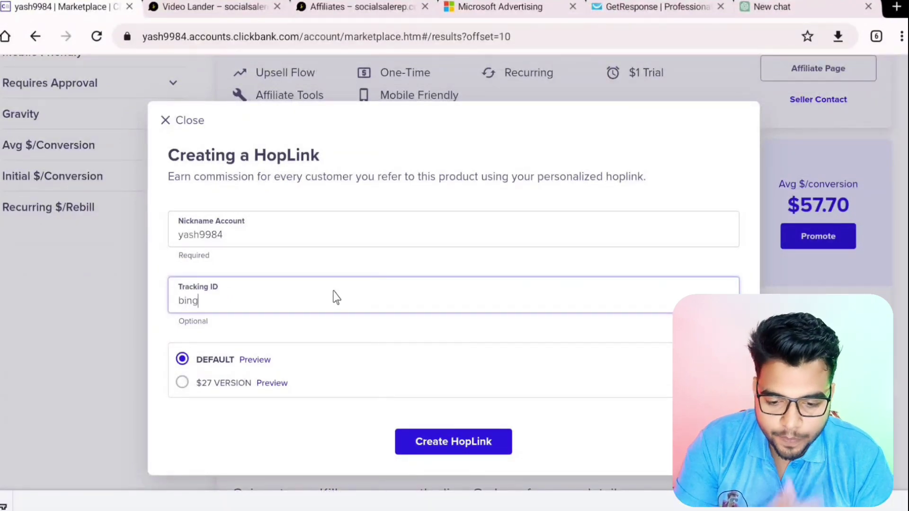
{"action": "left_click", "coordinate": [433, 449]}
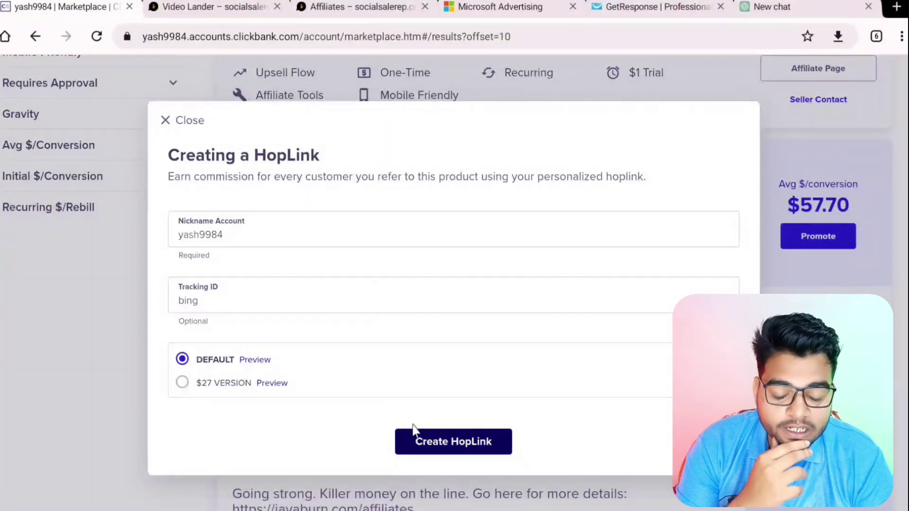
{"action": "left_click", "coordinate": [654, 471]}
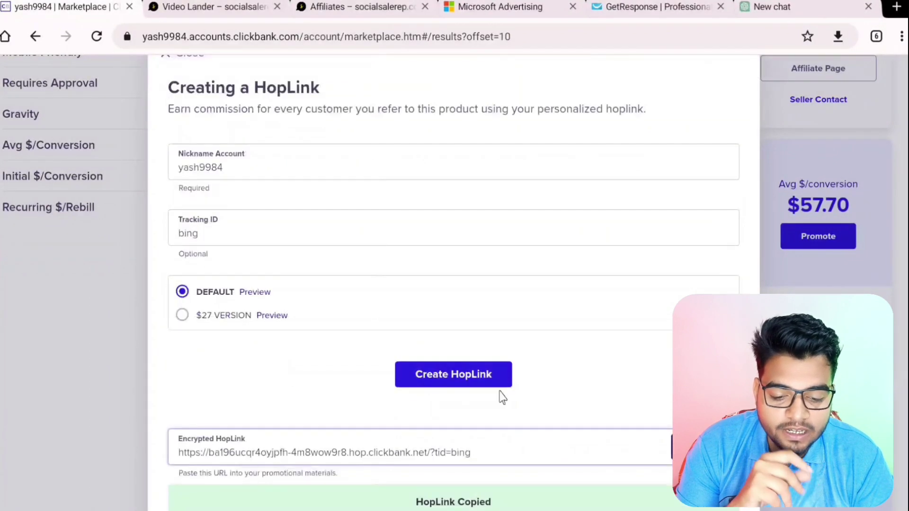
Return to Microsoft Advertising, enter the copied HopLink as the ad's tracking template, and test the URL setup.
{"action": "left_click", "coordinate": [459, 8]}
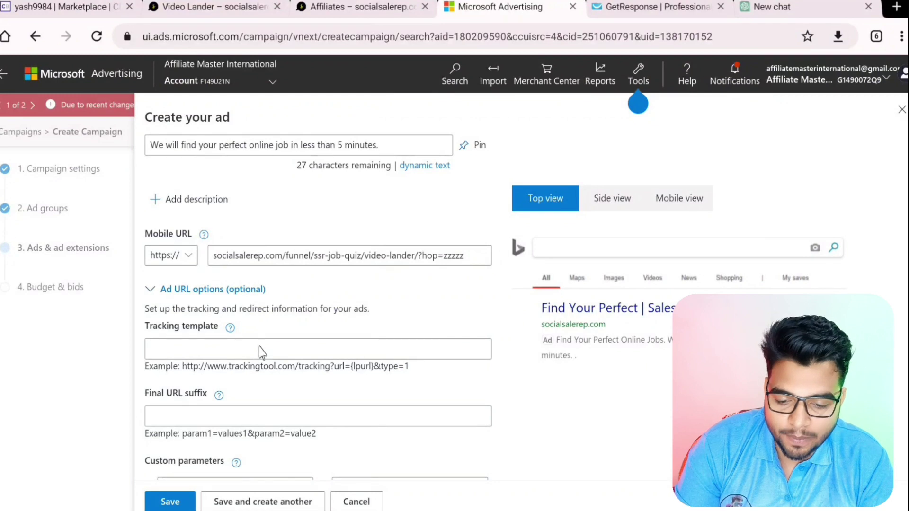
{"action": "left_click", "coordinate": [233, 345]}
{"action": "key", "text": "ctrl+v"}
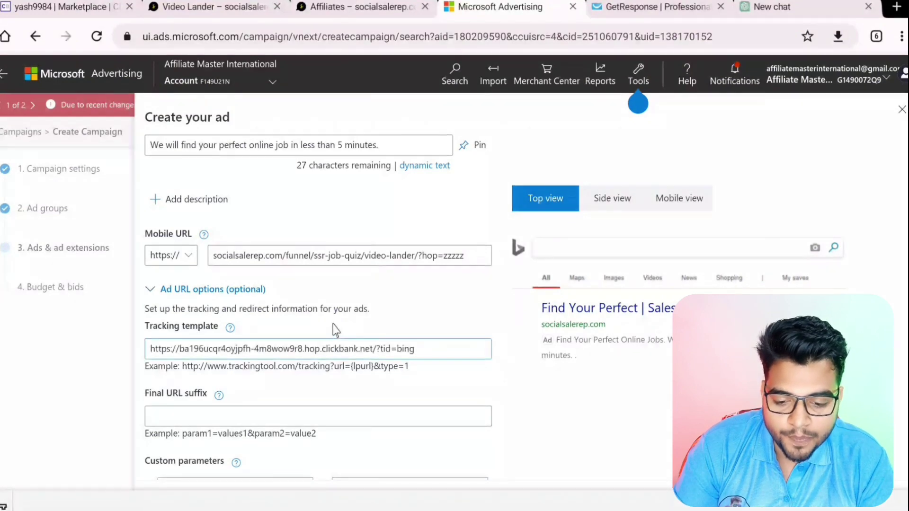
{"action": "scroll", "coordinate": [333, 329], "scroll_direction": "down", "scroll_amount": 3}
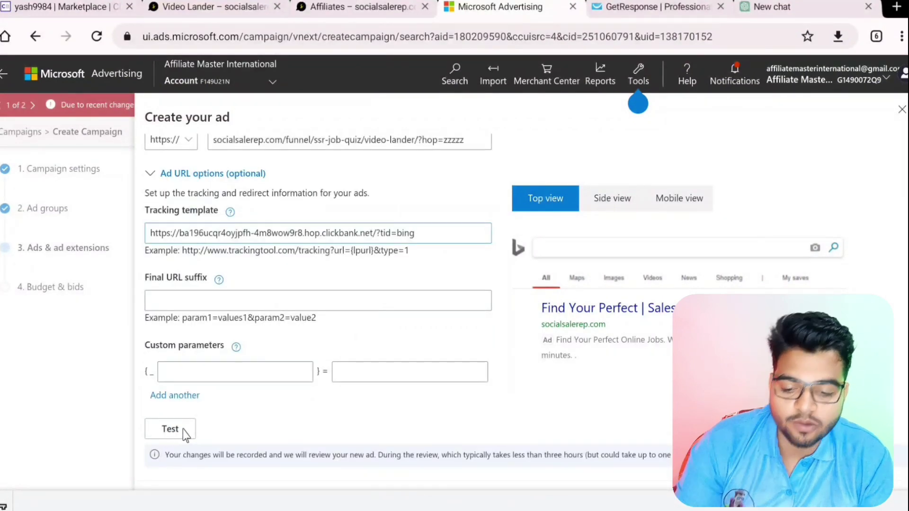
{"action": "left_click", "coordinate": [184, 432]}
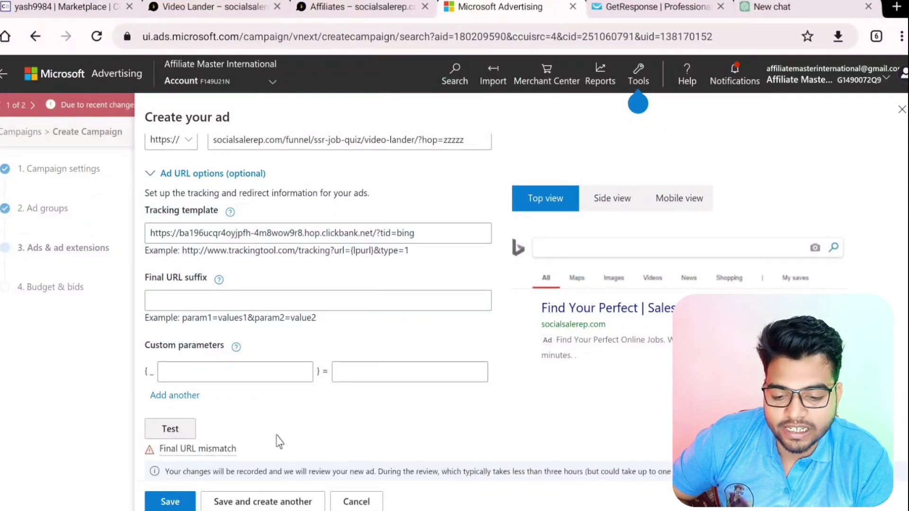
{"action": "scroll", "coordinate": [277, 411], "scroll_direction": "down", "scroll_amount": 1}
{"action": "left_click", "coordinate": [166, 431]}
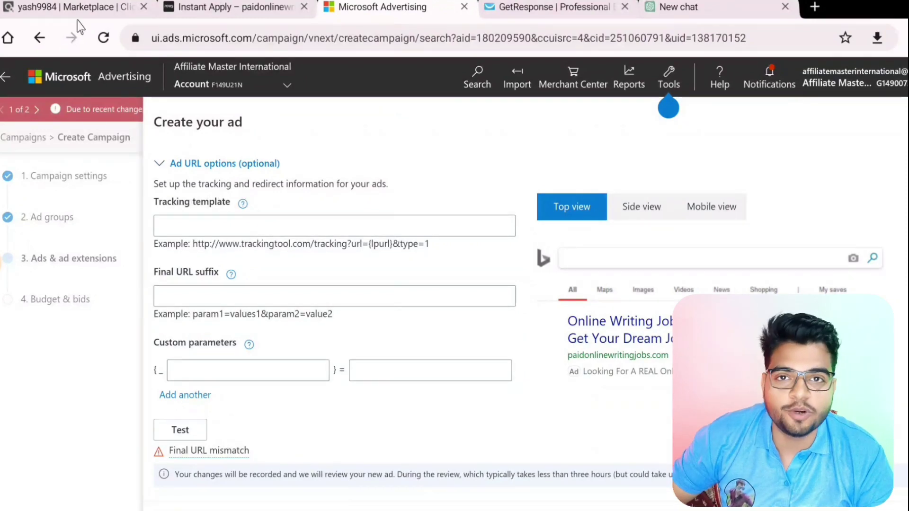
Switch to the ClickBank marketplace, find the Paid Online Writing Jobs offer, and view its landing page.
{"action": "left_click", "coordinate": [98, 12]}
{"action": "scroll", "coordinate": [374, 203], "scroll_direction": "down", "scroll_amount": 2}
{"action": "scroll", "coordinate": [365, 200], "scroll_direction": "up", "scroll_amount": 4}
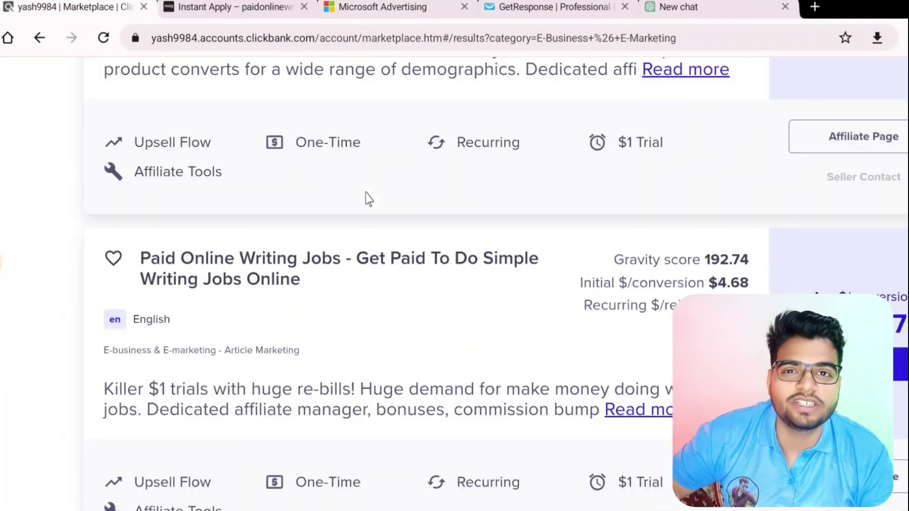
{"action": "scroll", "coordinate": [365, 197], "scroll_direction": "down", "scroll_amount": 3}
{"action": "scroll", "coordinate": [363, 199], "scroll_direction": "up", "scroll_amount": 3}
{"action": "scroll", "coordinate": [363, 199], "scroll_direction": "down", "scroll_amount": 2}
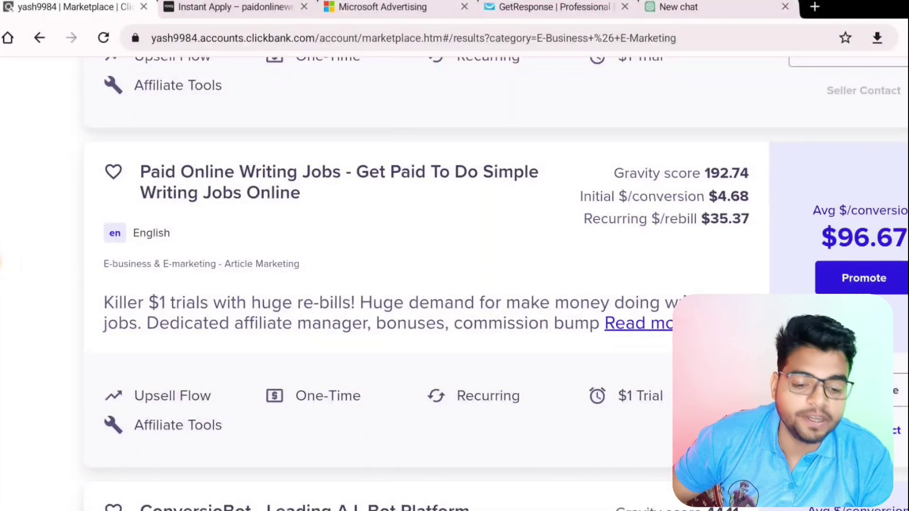
{"action": "right_click", "coordinate": [244, 181]}
{"action": "left_click", "coordinate": [479, 115]}
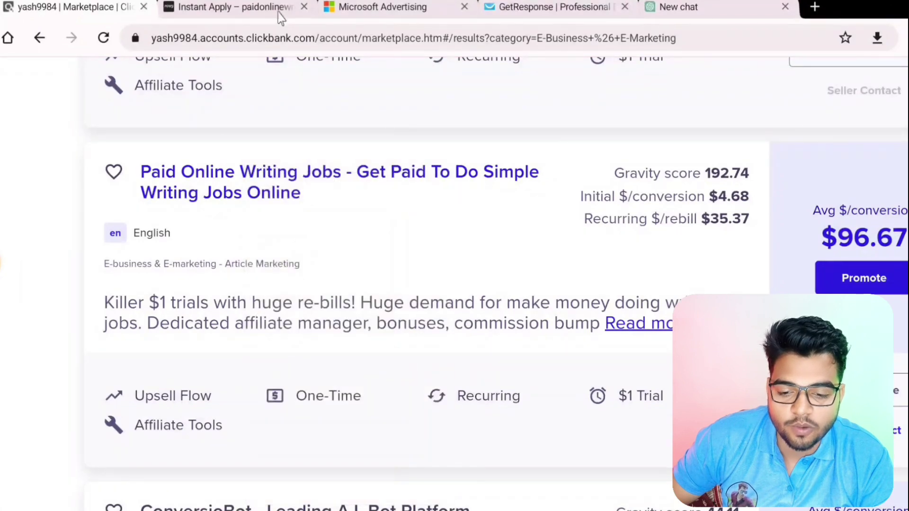
{"action": "left_click", "coordinate": [268, 13]}
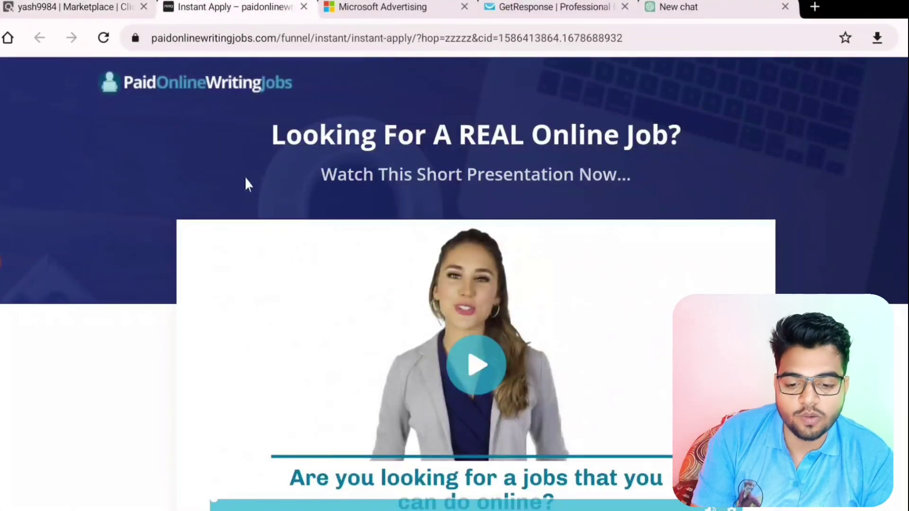
Copy the Paid Online Writing Jobs landing page URL and return to the ad form in Microsoft Advertising.
{"action": "left_click", "coordinate": [298, 40]}
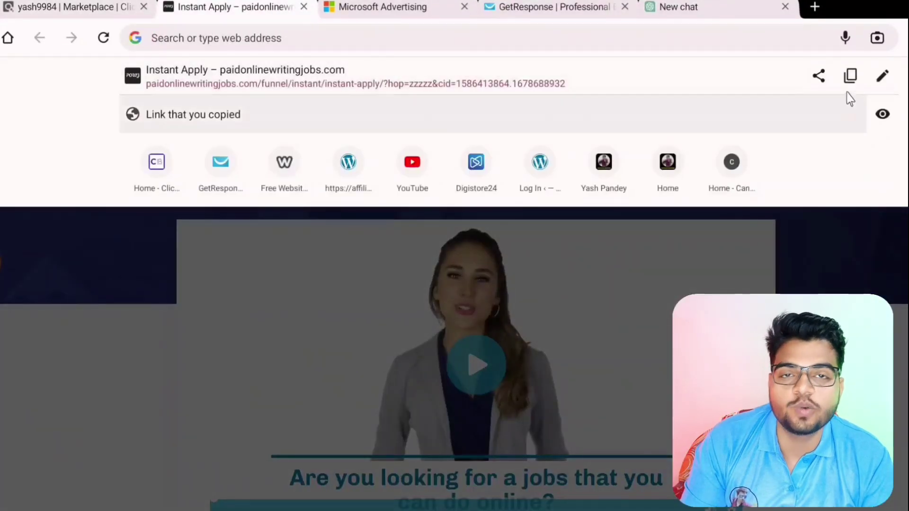
{"action": "left_click", "coordinate": [850, 78]}
{"action": "left_click", "coordinate": [163, 290]}
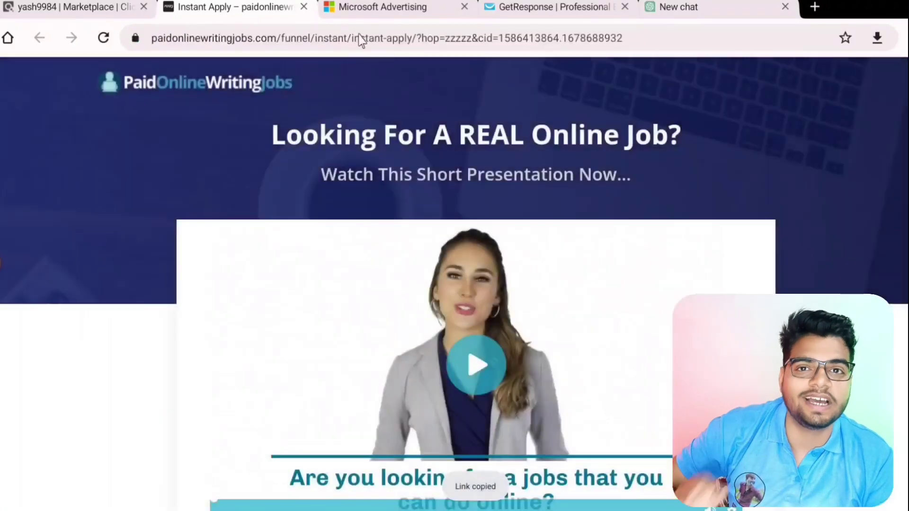
{"action": "left_click", "coordinate": [374, 6]}
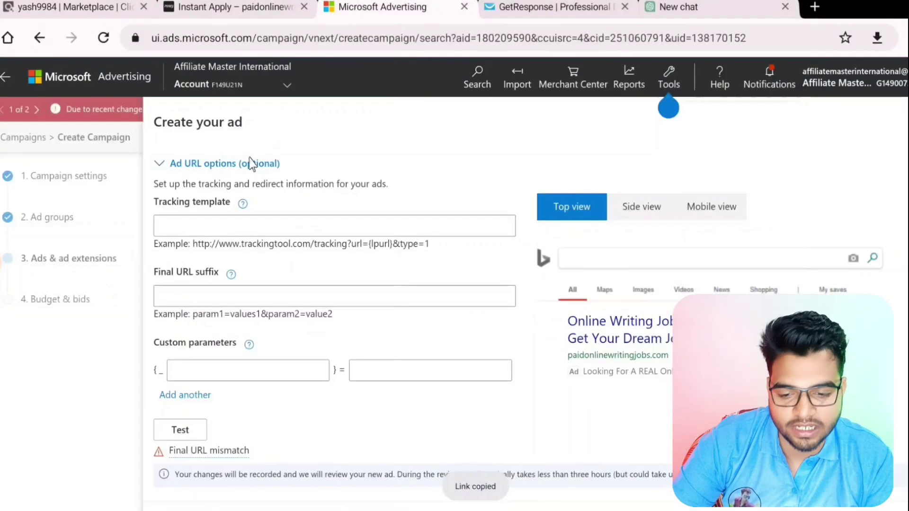
{"action": "left_click", "coordinate": [238, 225]}
Check that the ad's final URL and mobile URL both use the offer's landing page address.
{"action": "scroll", "coordinate": [298, 210], "scroll_direction": "up", "scroll_amount": 5}
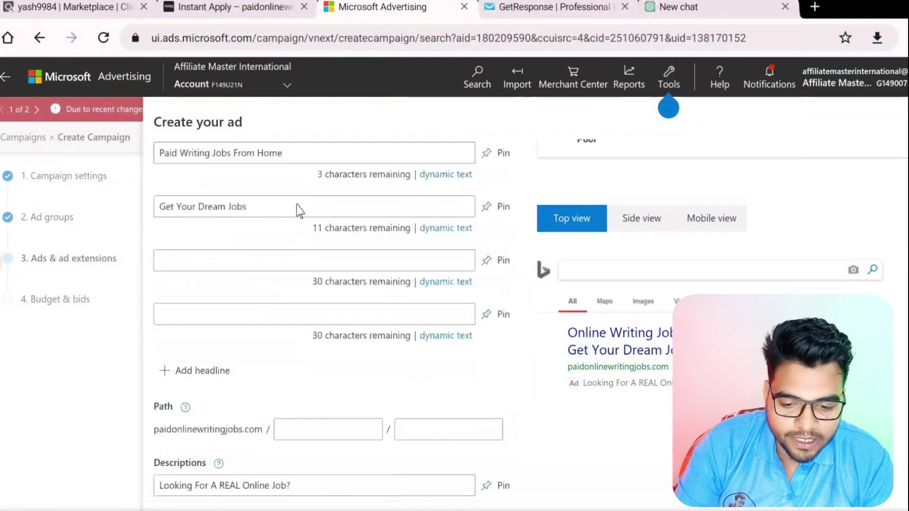
{"action": "scroll", "coordinate": [298, 211], "scroll_direction": "up", "scroll_amount": 5}
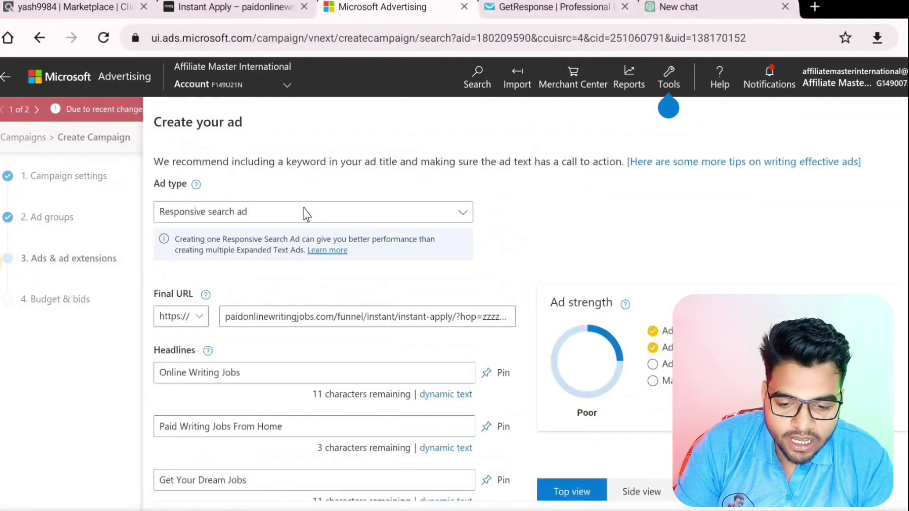
{"action": "triple_click", "coordinate": [296, 330]}
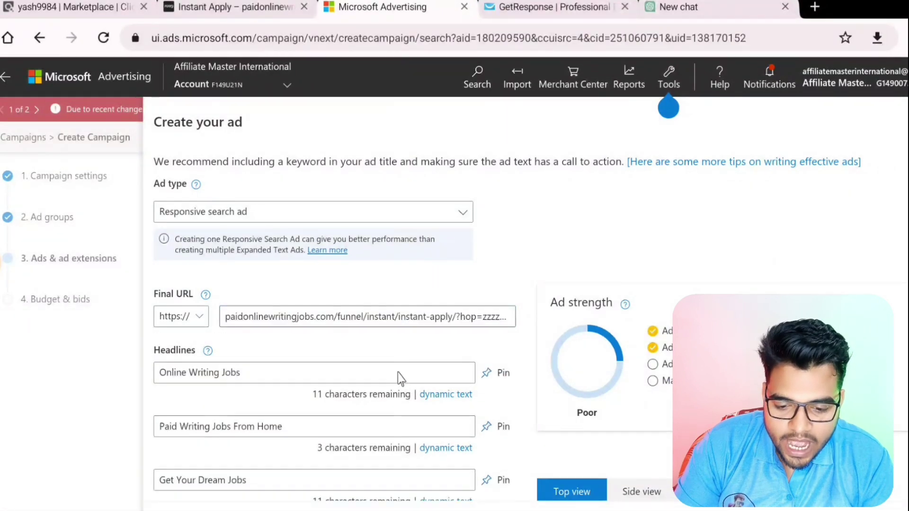
{"action": "scroll", "coordinate": [400, 377], "scroll_direction": "down", "scroll_amount": 10}
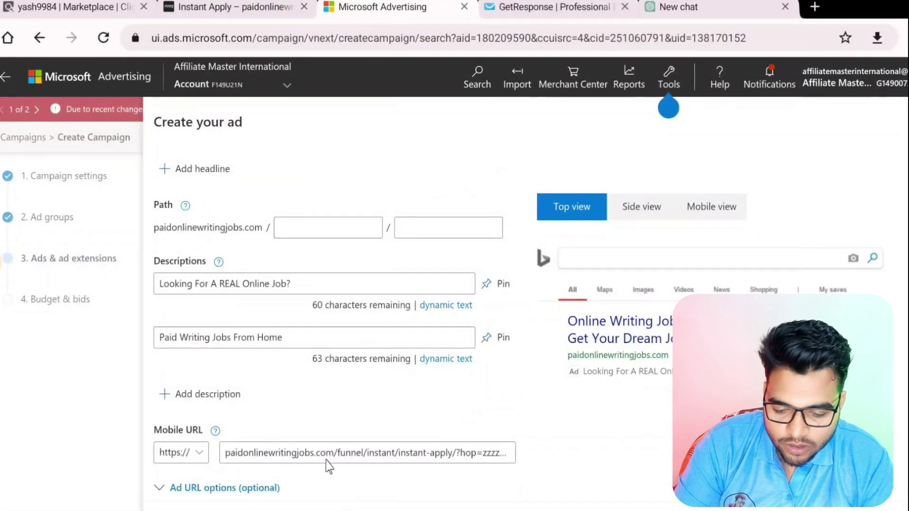
{"action": "triple_click", "coordinate": [326, 459]}
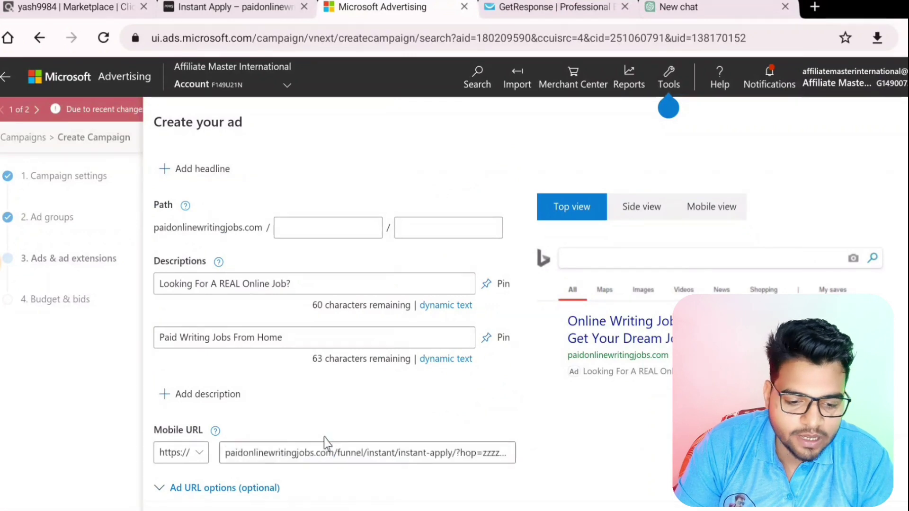
{"action": "scroll", "coordinate": [326, 442], "scroll_direction": "down", "scroll_amount": 7}
Switch to the ClickBank marketplace, create a HopLink for Paid Online Writing Jobs without a tracking ID, and copy it.
{"action": "key", "text": "ctrl+1"}
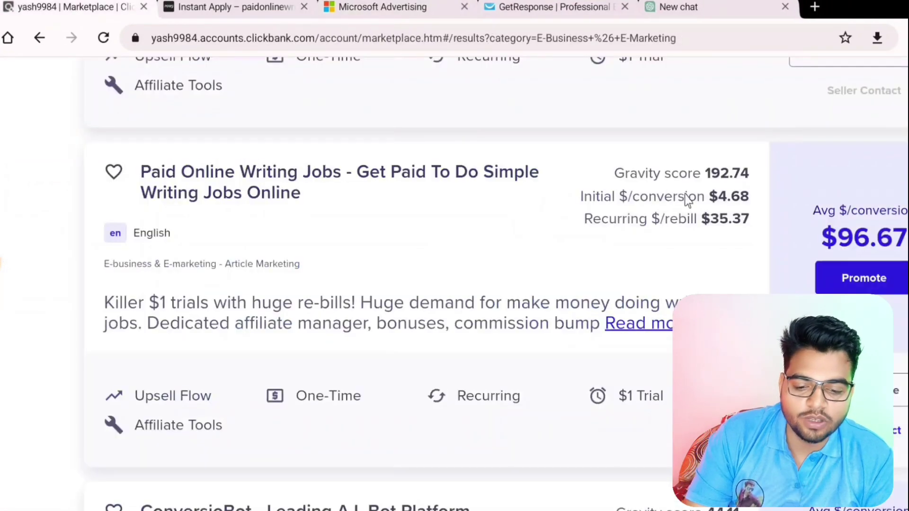
{"action": "left_click", "coordinate": [850, 272]}
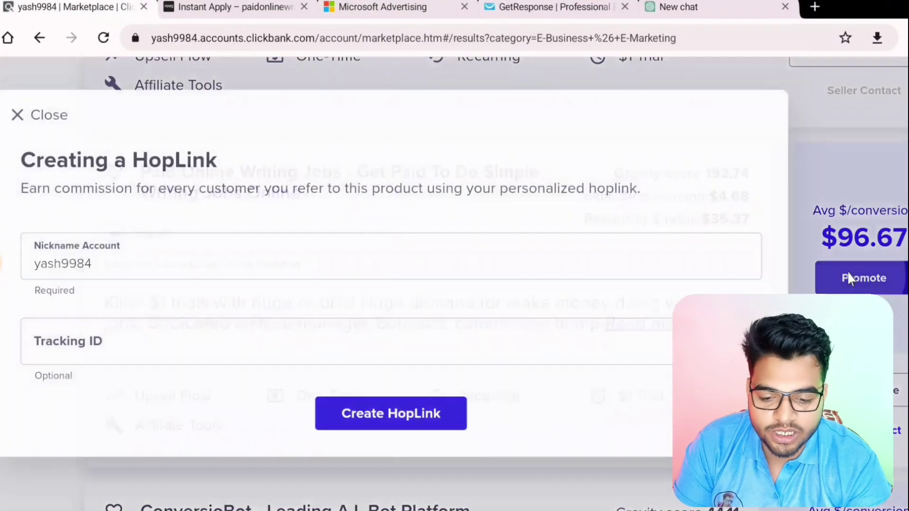
{"action": "left_click", "coordinate": [365, 414]}
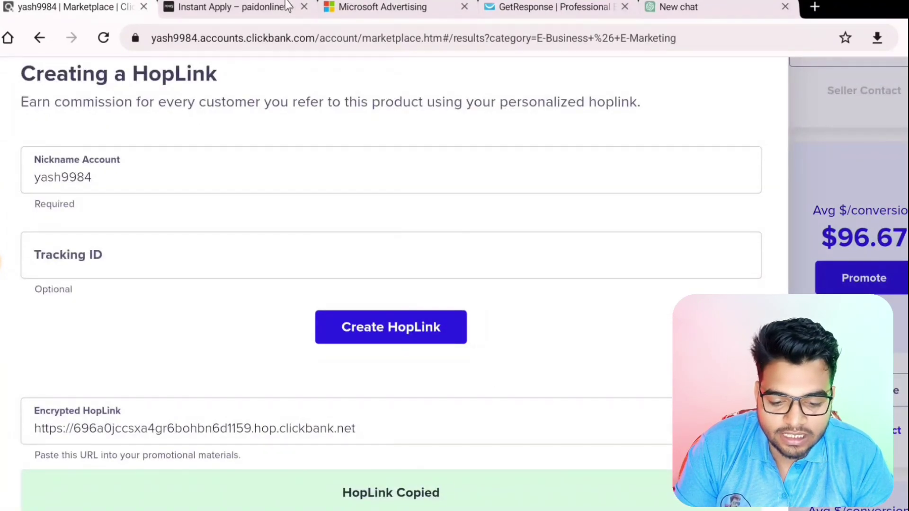
Return to Microsoft Advertising and enter the newly copied HopLink as the ad's tracking template.
{"action": "left_click", "coordinate": [360, 6]}
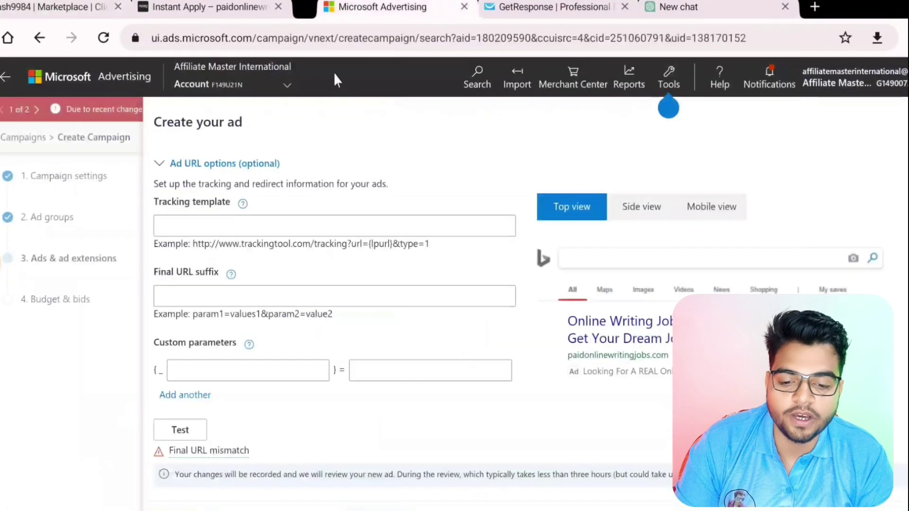
{"action": "scroll", "coordinate": [206, 324], "scroll_direction": "up", "scroll_amount": 3}
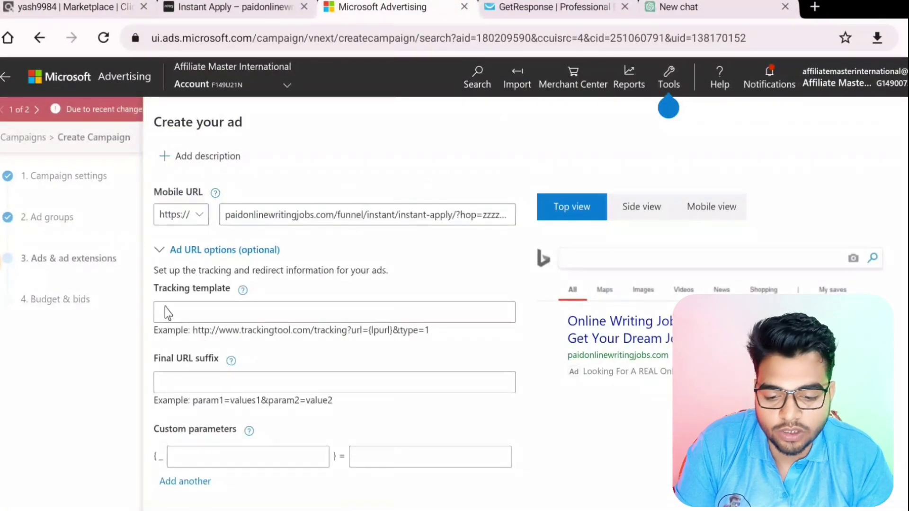
{"action": "left_click", "coordinate": [191, 314]}
{"action": "key", "text": "ctrl+v"}
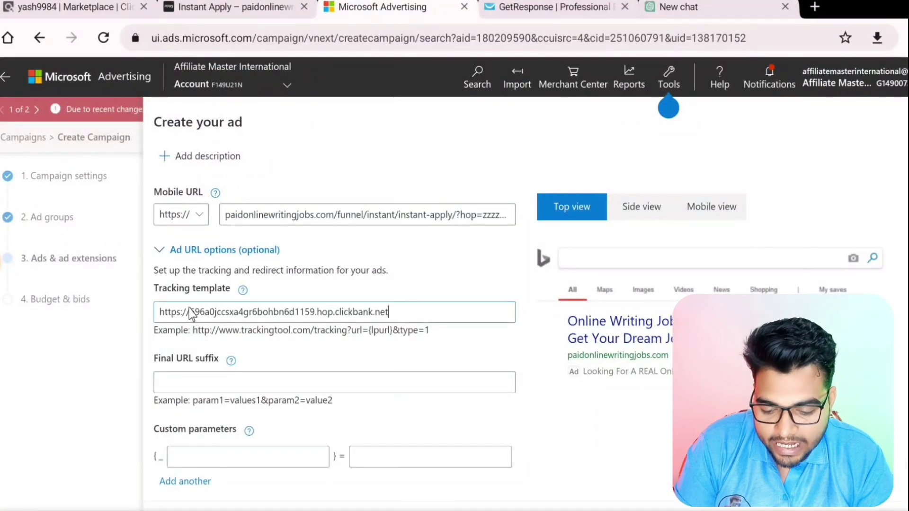
Test the ad's URL setup with the new tracking template and check the test result.
{"action": "scroll", "coordinate": [126, 338], "scroll_direction": "down", "scroll_amount": 1}
{"action": "scroll", "coordinate": [310, 277], "scroll_direction": "down", "scroll_amount": 2}
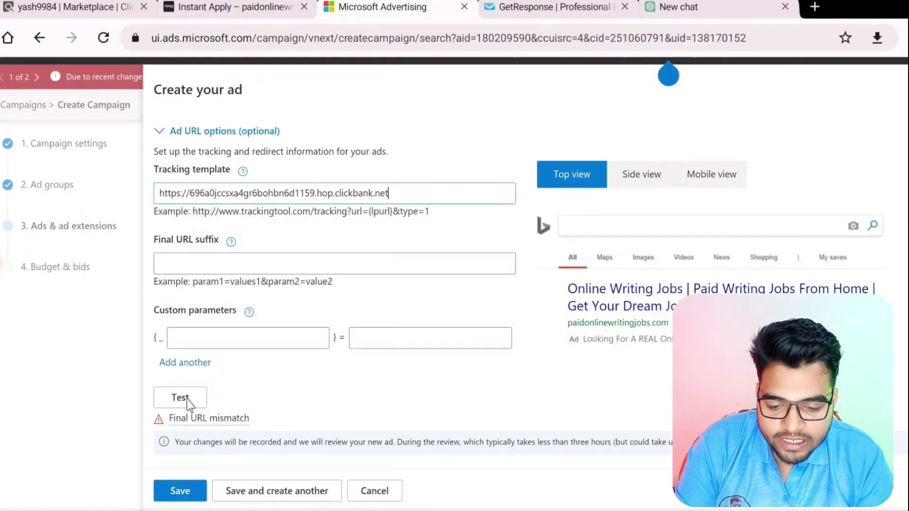
{"action": "scroll", "coordinate": [187, 399], "scroll_direction": "up", "scroll_amount": 1}
{"action": "left_click", "coordinate": [188, 433]}
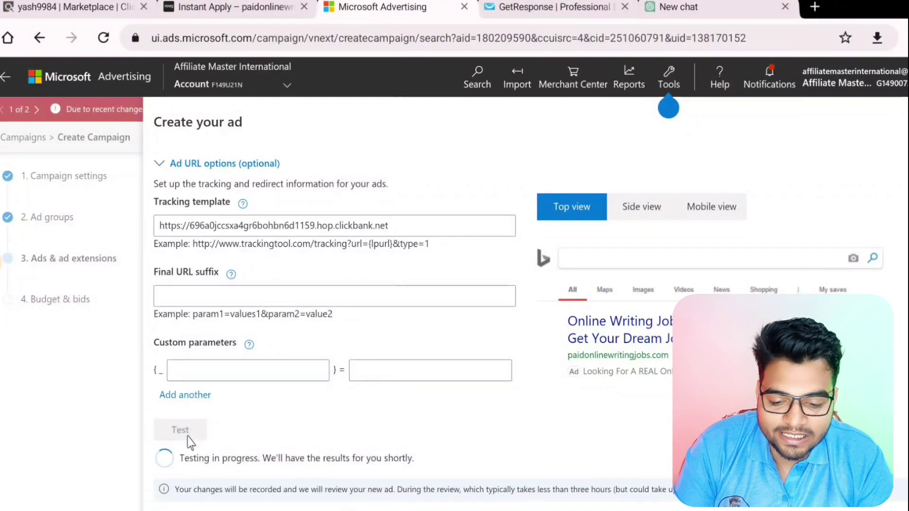
{"action": "scroll", "coordinate": [222, 403], "scroll_direction": "down", "scroll_amount": 1}
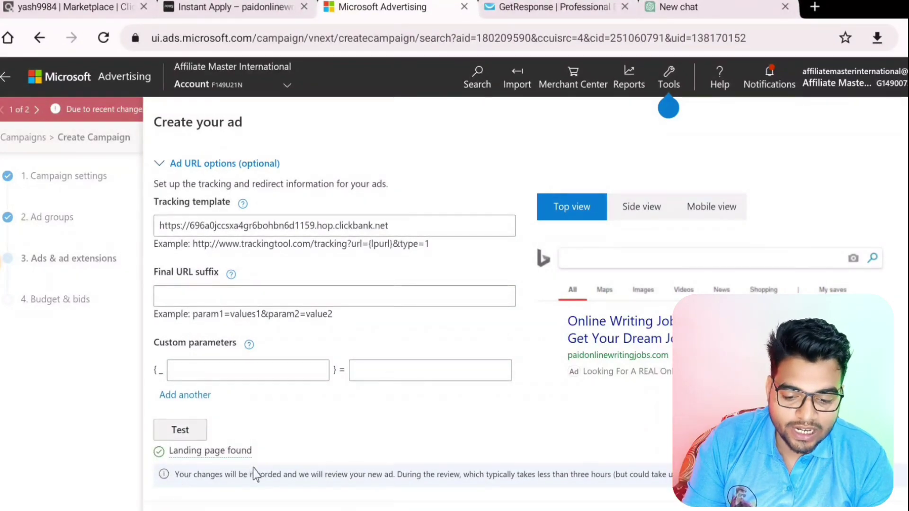
{"action": "left_click_drag", "start_coordinate": [260, 453], "coordinate": [168, 451]}
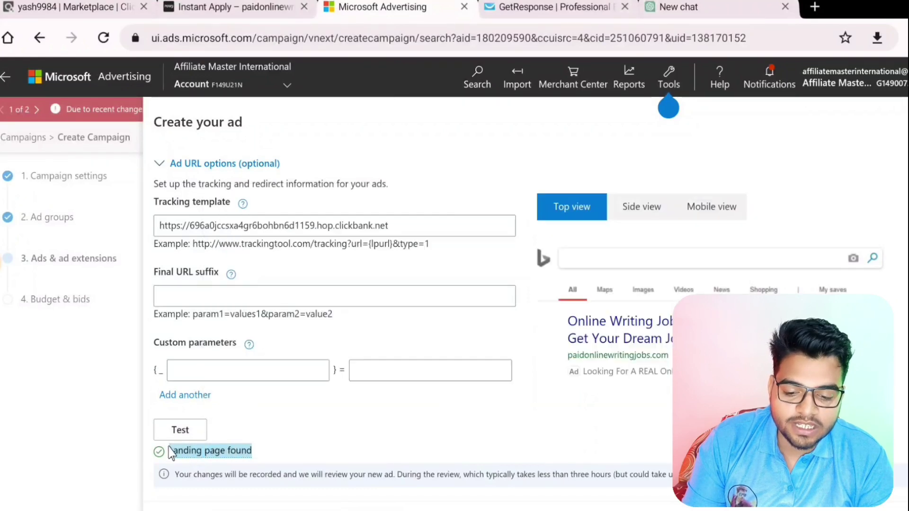
{"action": "left_click", "coordinate": [313, 452]}
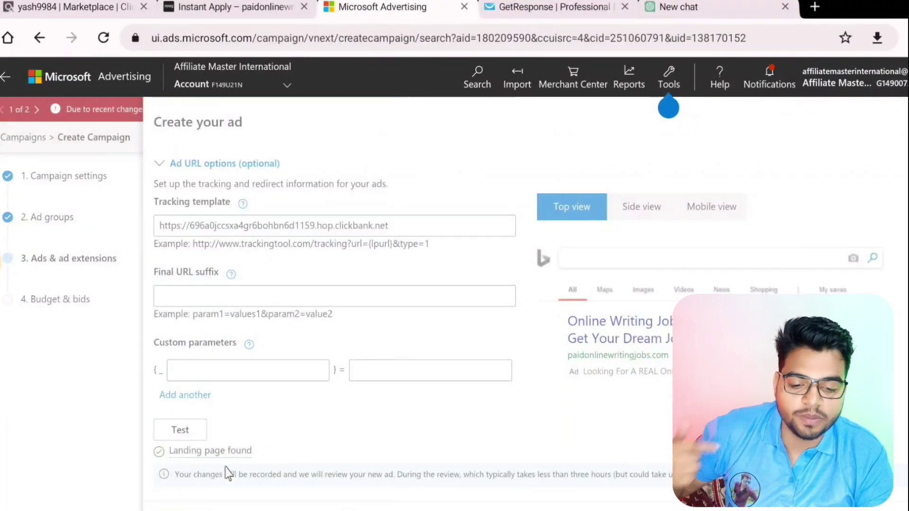
Save the ad and continue past the ad extensions, without adding any, to the campaign's budget and bids.
{"action": "scroll", "coordinate": [291, 398], "scroll_direction": "down", "scroll_amount": 6}
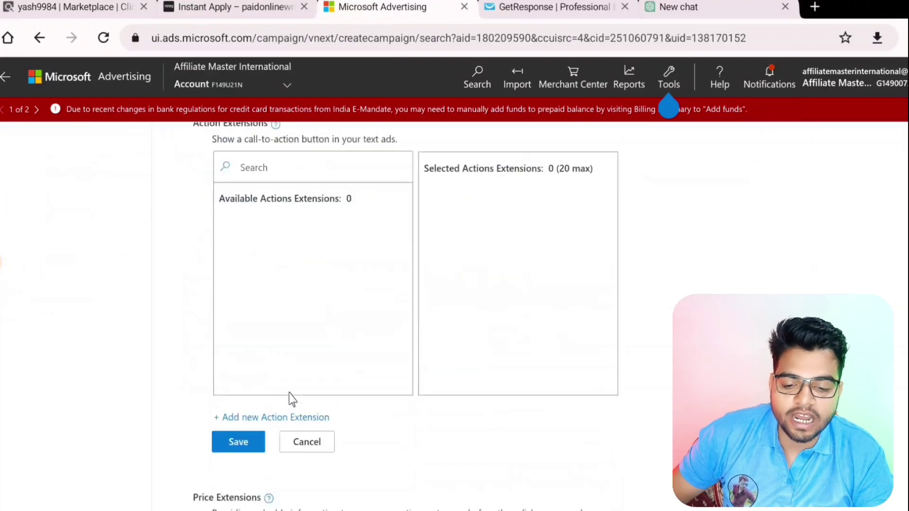
{"action": "scroll", "coordinate": [292, 399], "scroll_direction": "down", "scroll_amount": 15}
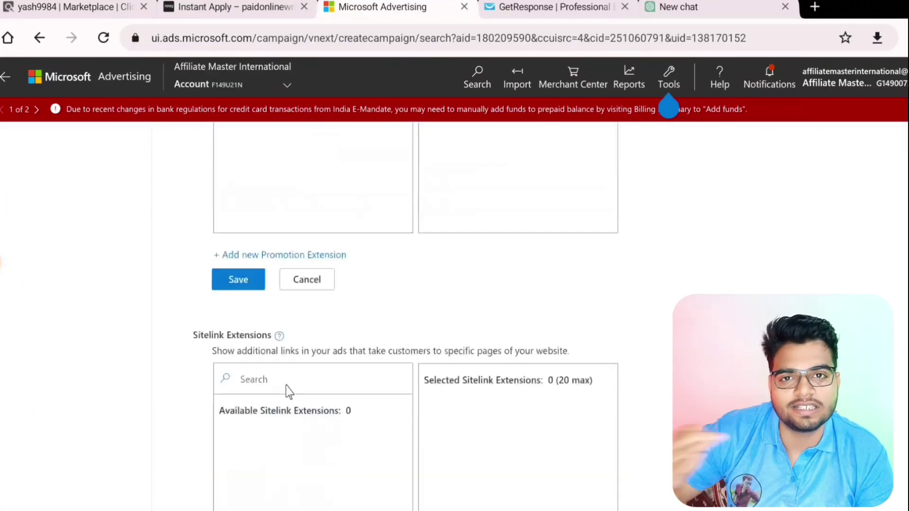
{"action": "scroll", "coordinate": [289, 391], "scroll_direction": "down", "scroll_amount": 10}
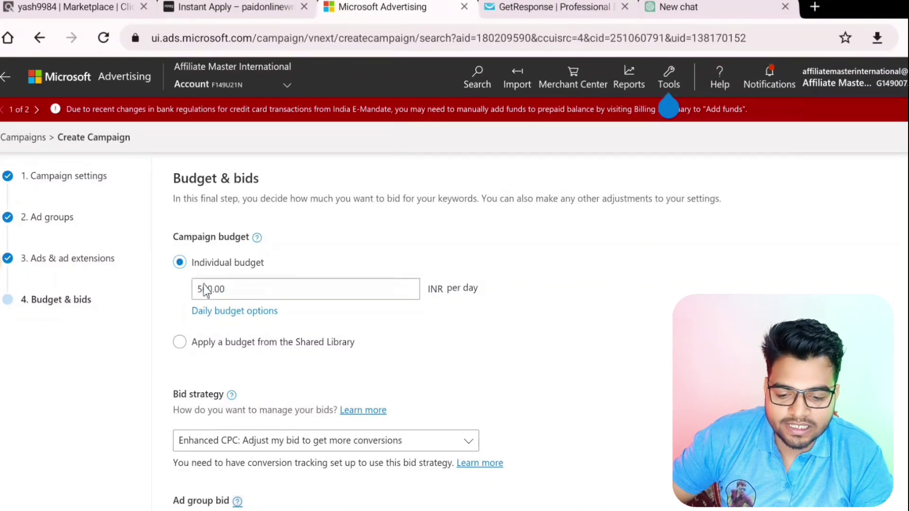
Review the campaign's bid strategy options and the ad group bid for writejobs info.
{"action": "scroll", "coordinate": [244, 292], "scroll_direction": "down", "scroll_amount": 4}
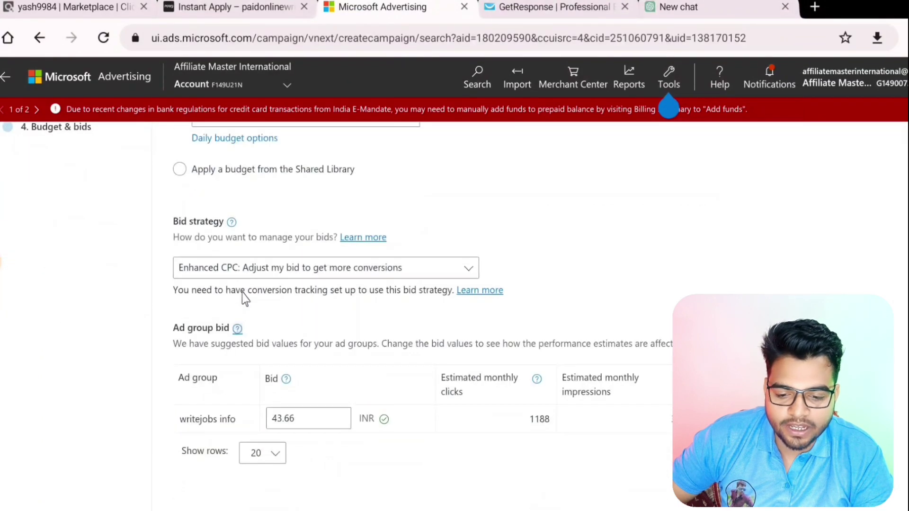
{"action": "left_click", "coordinate": [223, 272]}
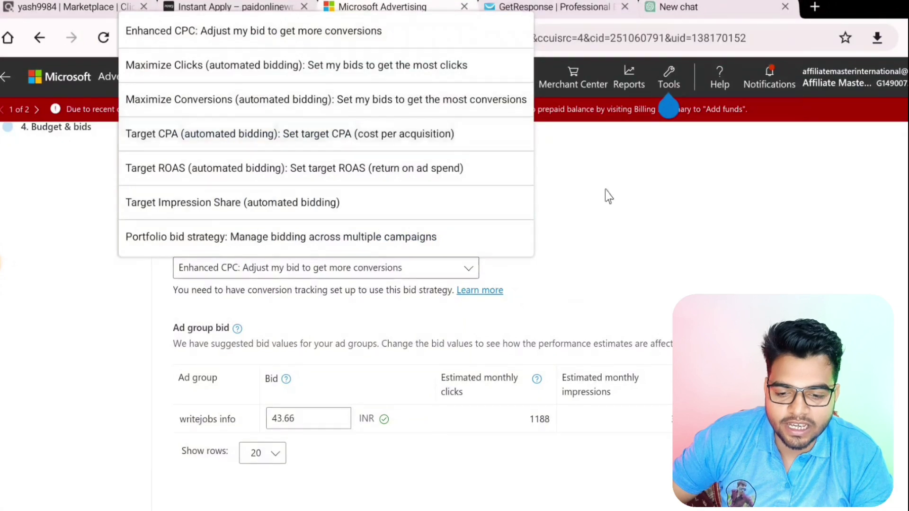
{"action": "left_click", "coordinate": [605, 191]}
{"action": "scroll", "coordinate": [355, 385], "scroll_direction": "down", "scroll_amount": 2}
{"action": "scroll", "coordinate": [326, 388], "scroll_direction": "down", "scroll_amount": 3}
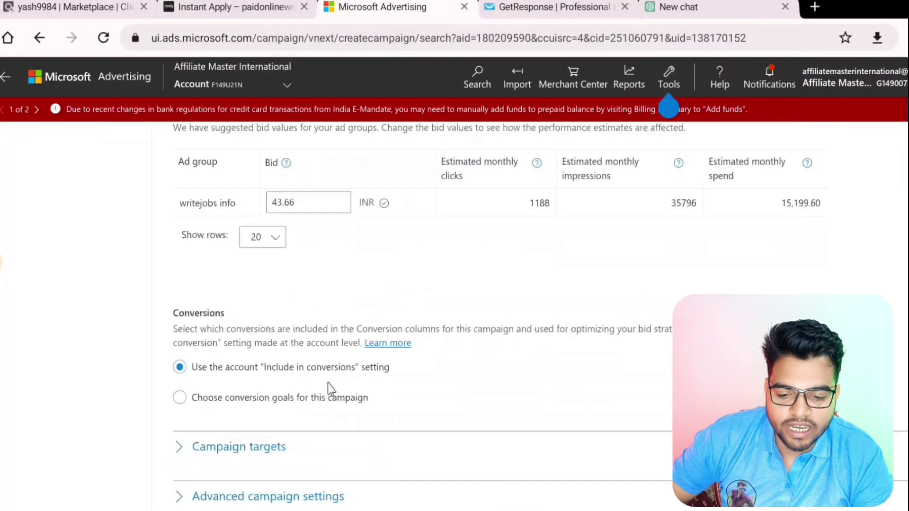
Review the campaign targets and advanced campaign settings, and save the campaign with the existing settings.
{"action": "left_click", "coordinate": [238, 369]}
{"action": "scroll", "coordinate": [300, 372], "scroll_direction": "down", "scroll_amount": 6}
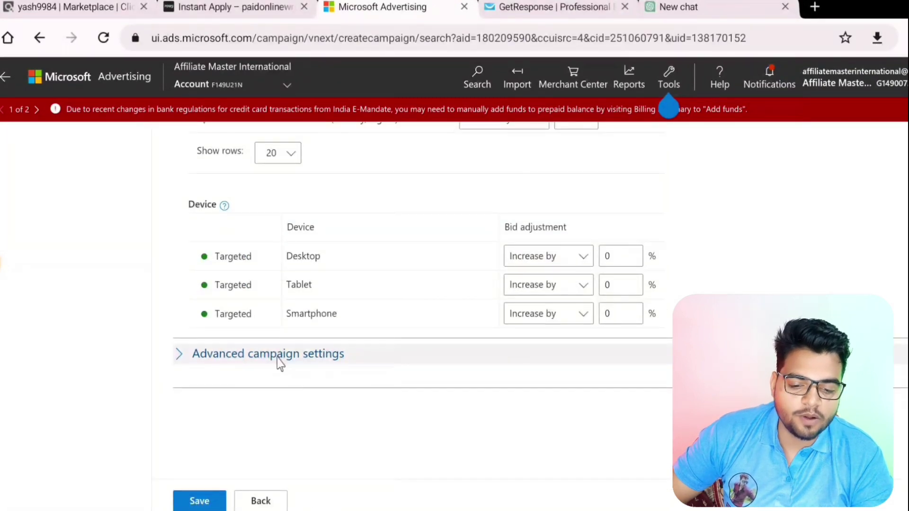
{"action": "left_click", "coordinate": [253, 355]}
{"action": "scroll", "coordinate": [265, 382], "scroll_direction": "down", "scroll_amount": 4}
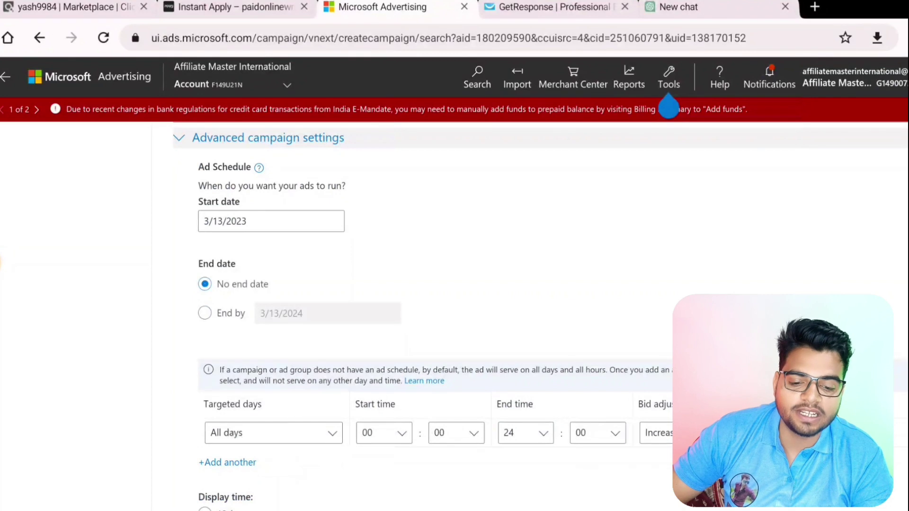
{"action": "scroll", "coordinate": [426, 462], "scroll_direction": "down", "scroll_amount": 7}
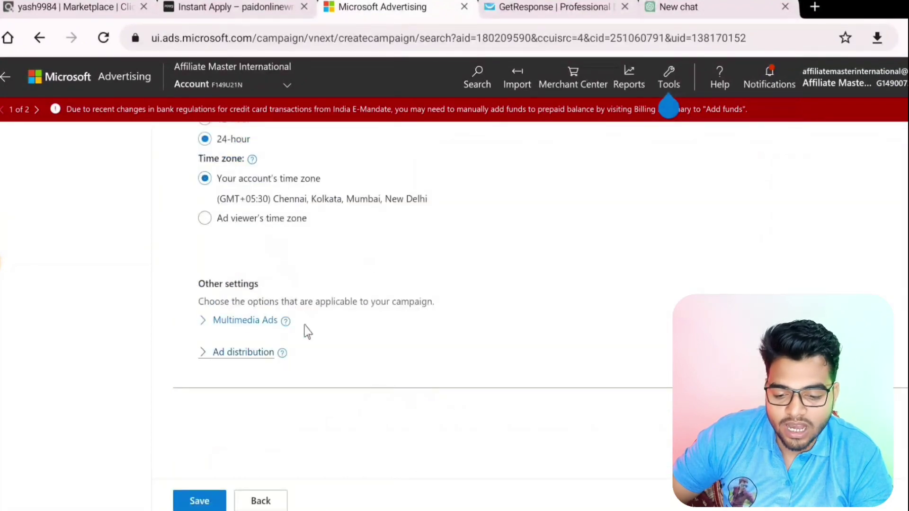
{"action": "left_click", "coordinate": [216, 498]}
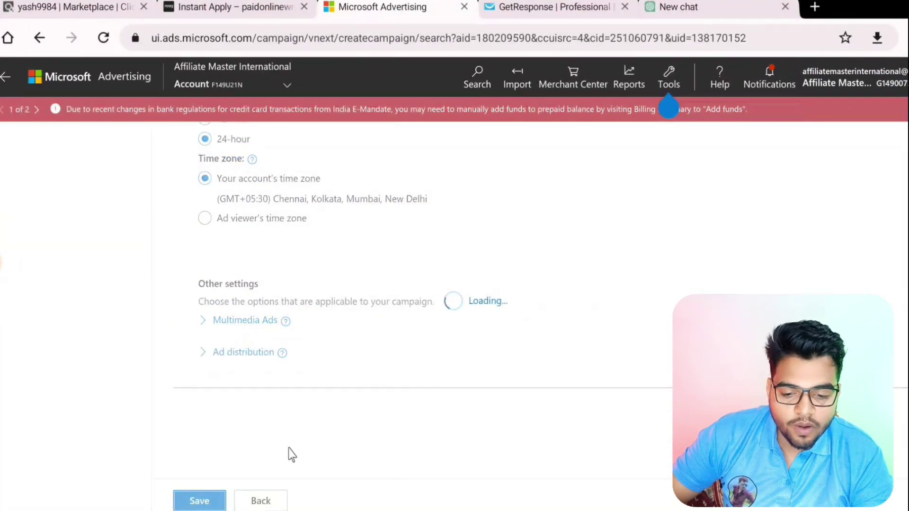